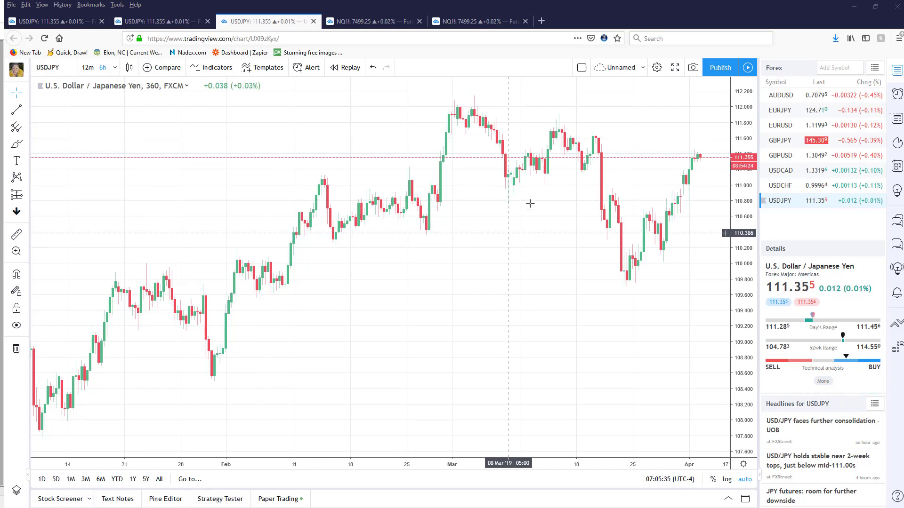
# Save the layout to the cloud and change the USDJPY chart from 6-hour to 15-minute candles.
pyautogui.click(600, 68)
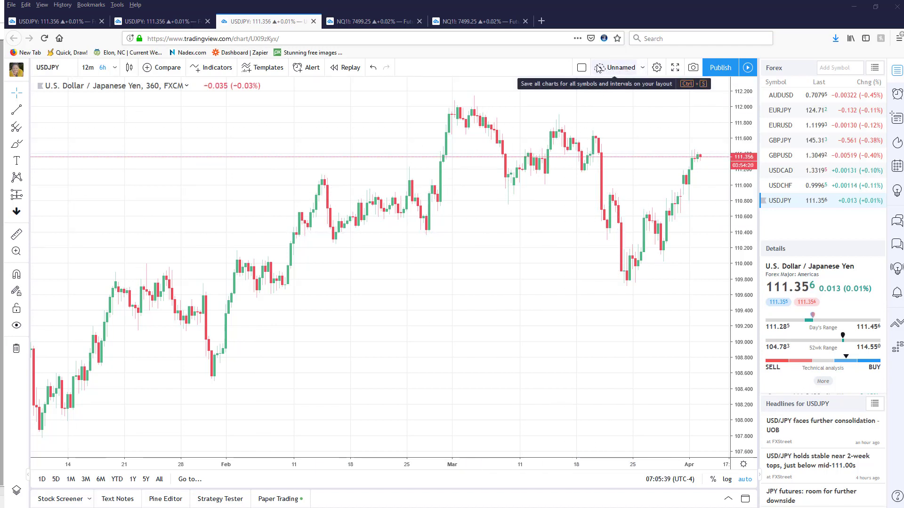
pyautogui.click(642, 68)
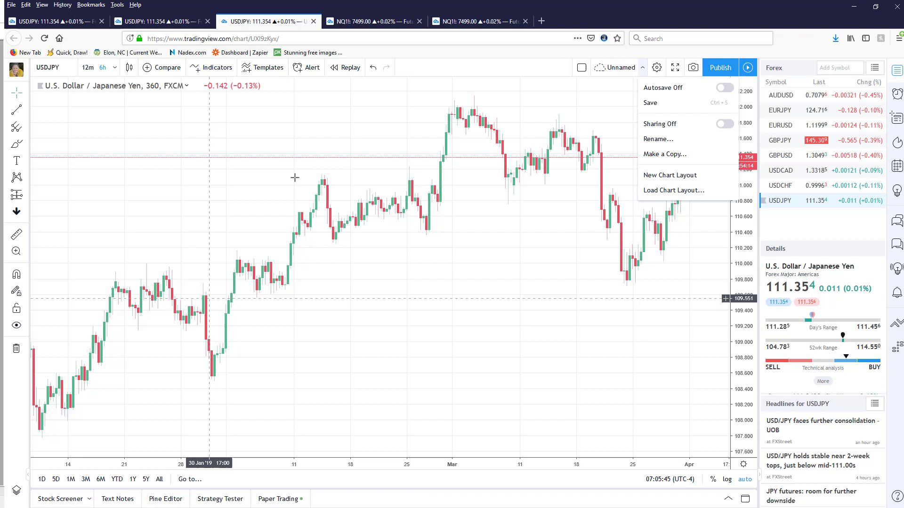
pyautogui.click(545, 267)
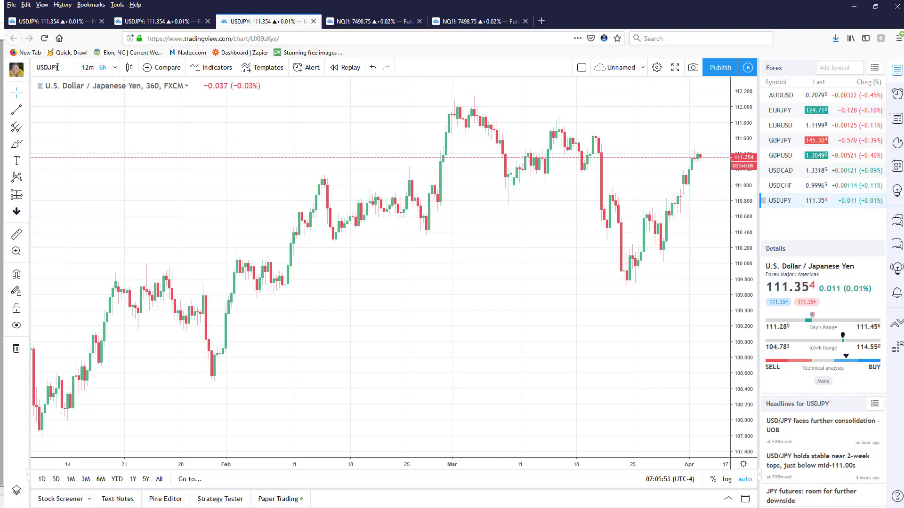
pyautogui.click(115, 70)
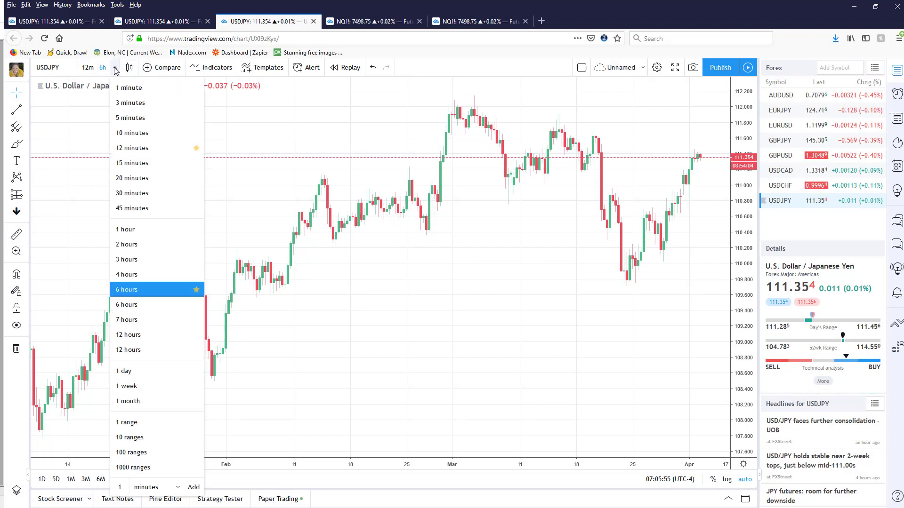
pyautogui.click(139, 163)
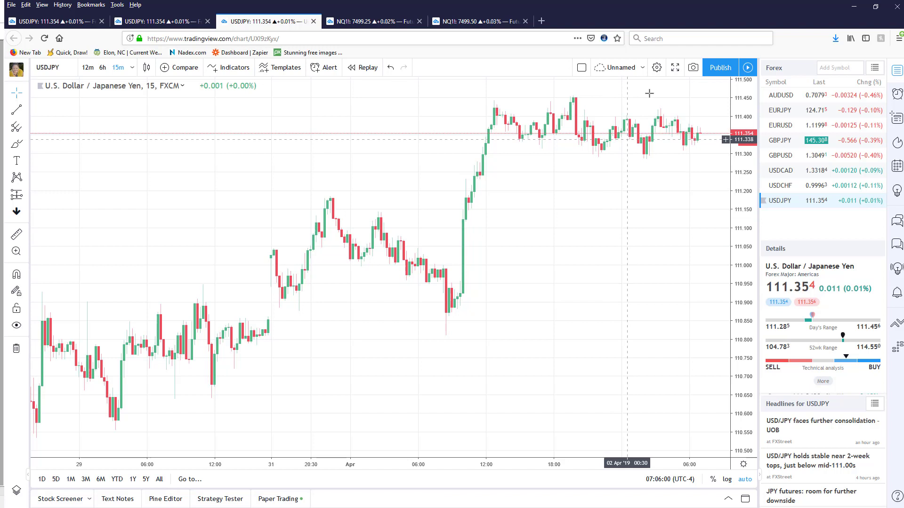
# Pick the three-column layout so USDJPY shows in three side-by-side panes.
pyautogui.click(582, 70)
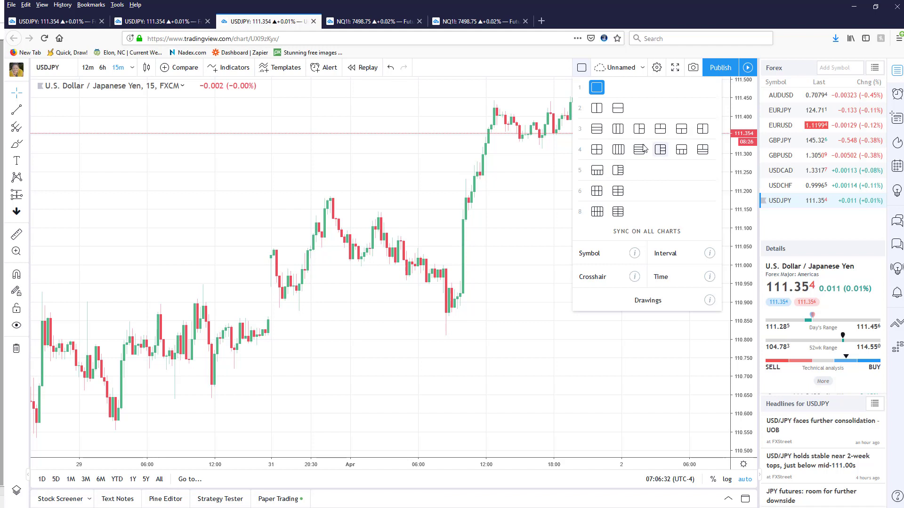
pyautogui.click(618, 129)
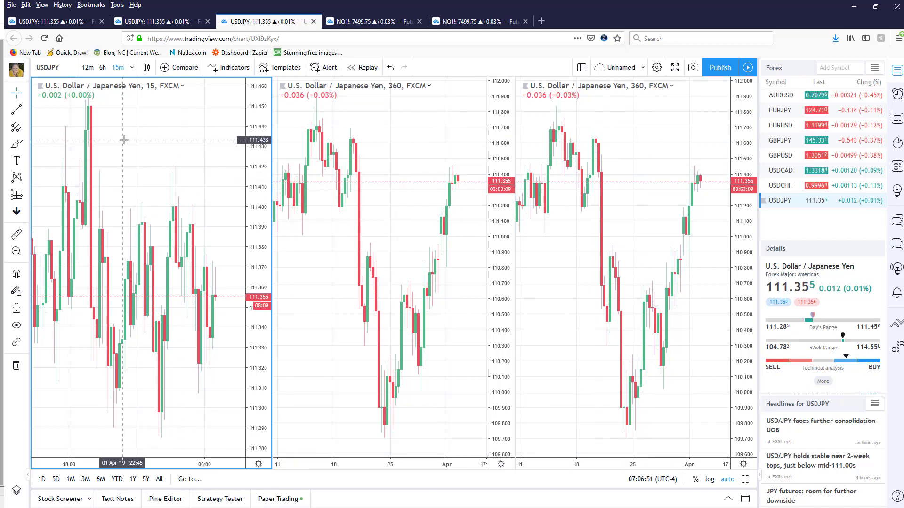
# Give the left, middle and right USDJPY panes 6h, 1h and 15m intervals respectively.
pyautogui.click(103, 67)
pyautogui.click(438, 136)
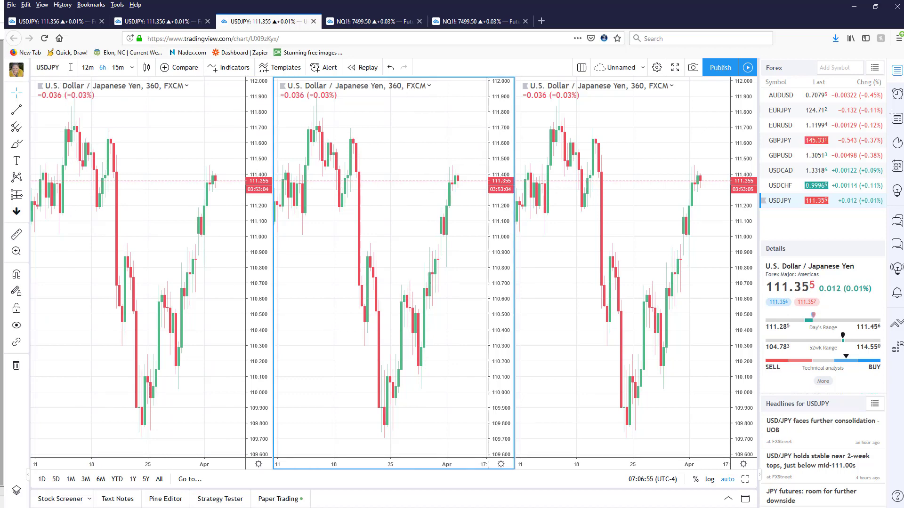
pyautogui.click(133, 71)
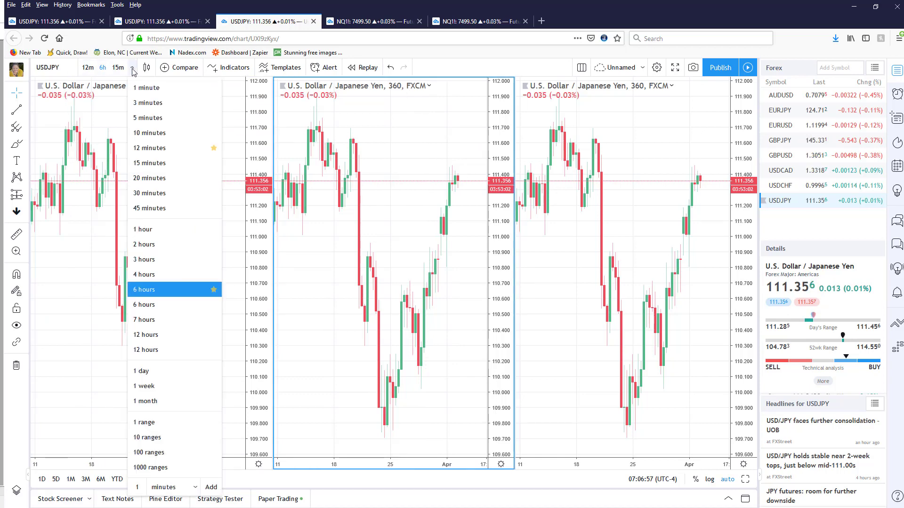
pyautogui.click(152, 229)
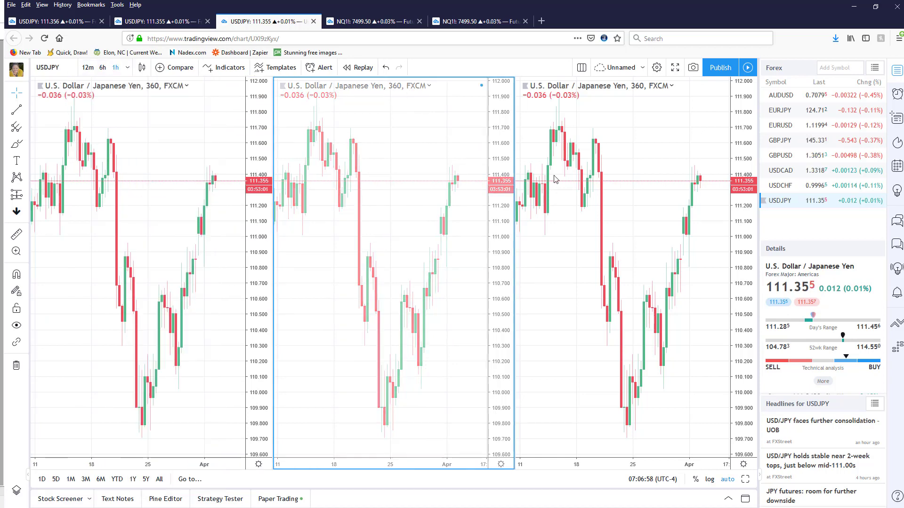
pyautogui.click(642, 115)
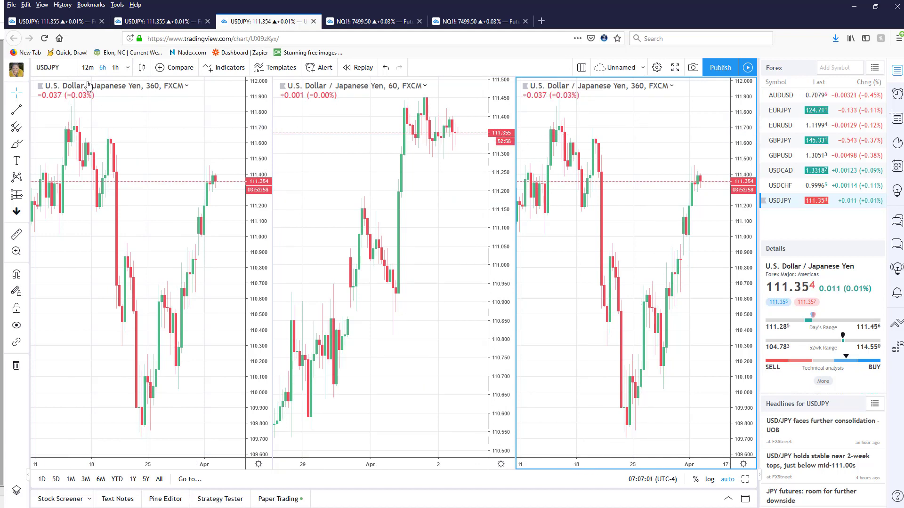
pyautogui.click(127, 68)
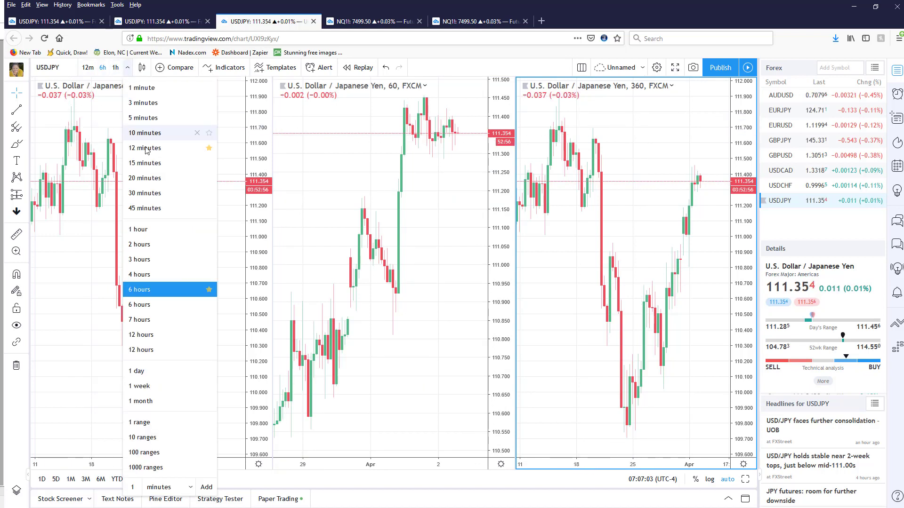
pyautogui.click(148, 163)
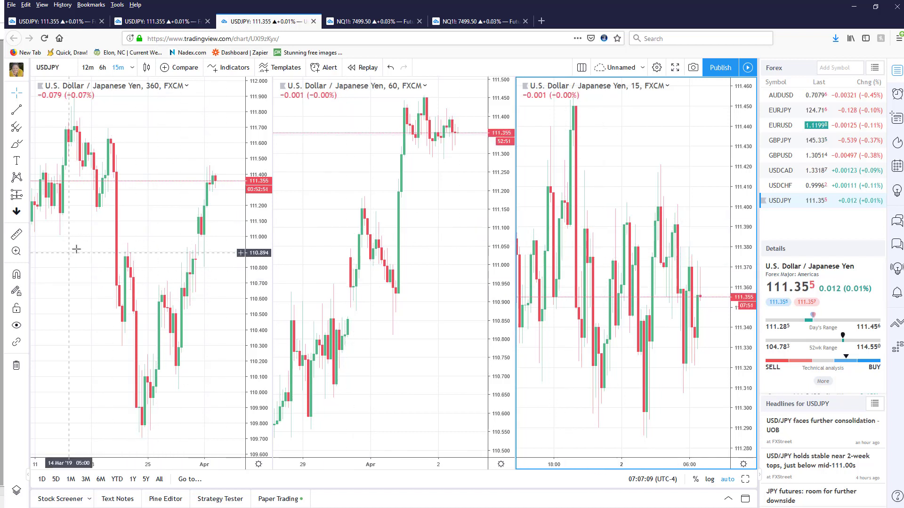
# Rename the Unnamed chart layout to 'Review' and save the new name.
pyautogui.click(644, 69)
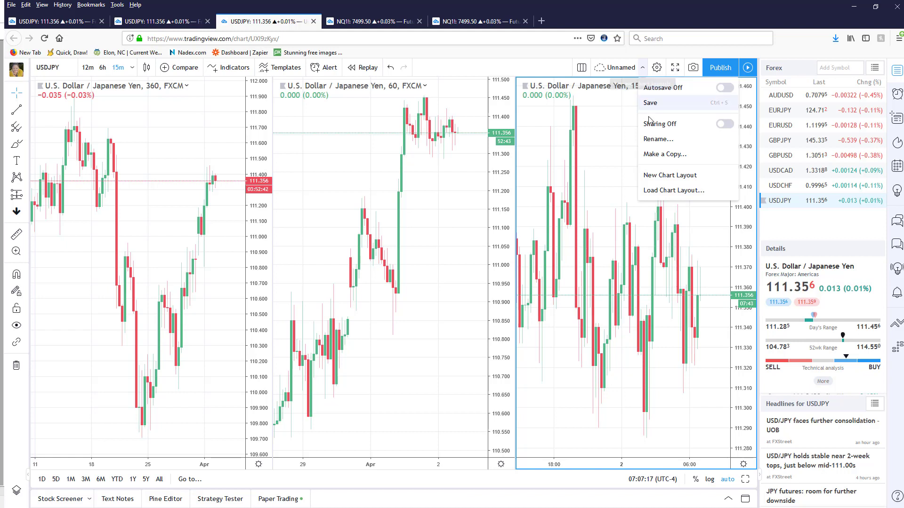
pyautogui.click(659, 139)
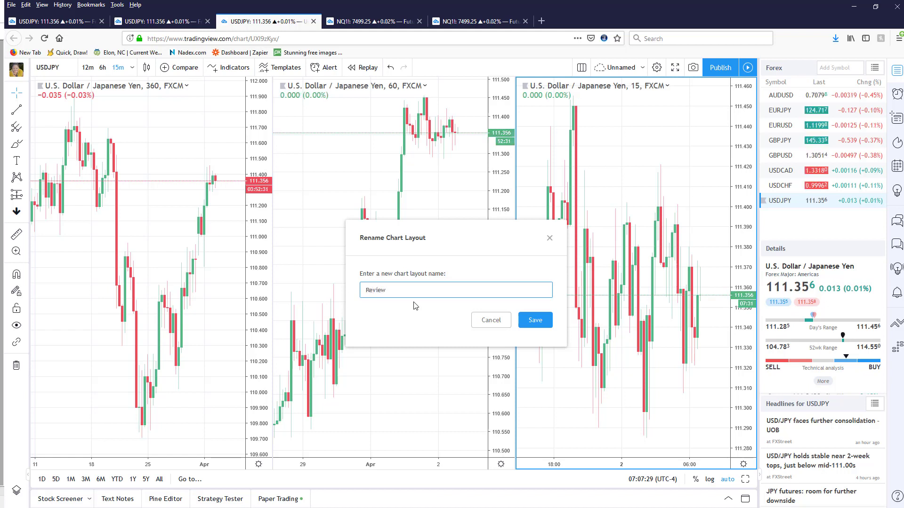
pyautogui.click(536, 321)
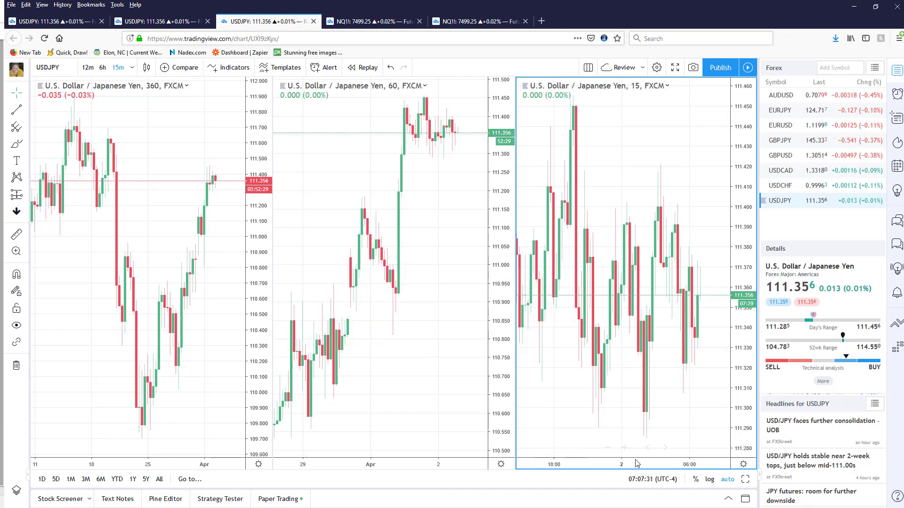
# Draw a horizontal line at 111.698 on the 6-hour USDJPY chart and colour it magenta.
pyautogui.click(27, 111)
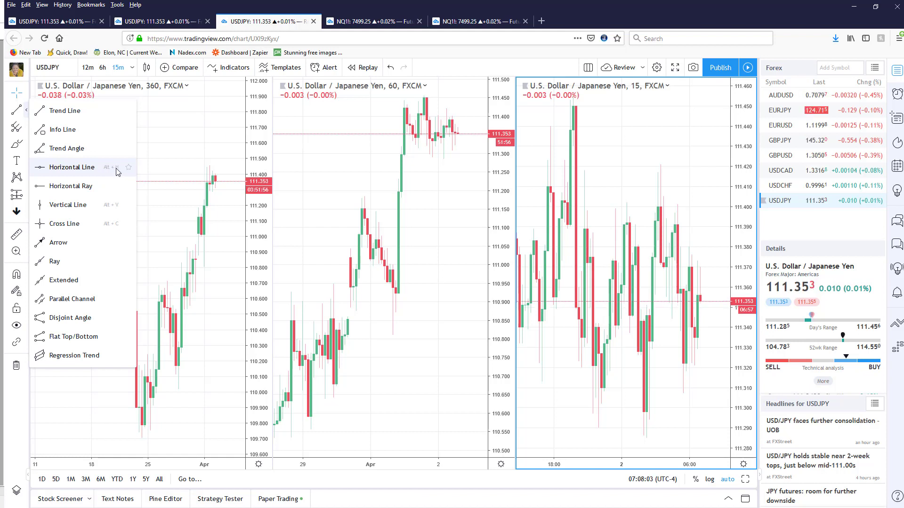
pyautogui.click(78, 172)
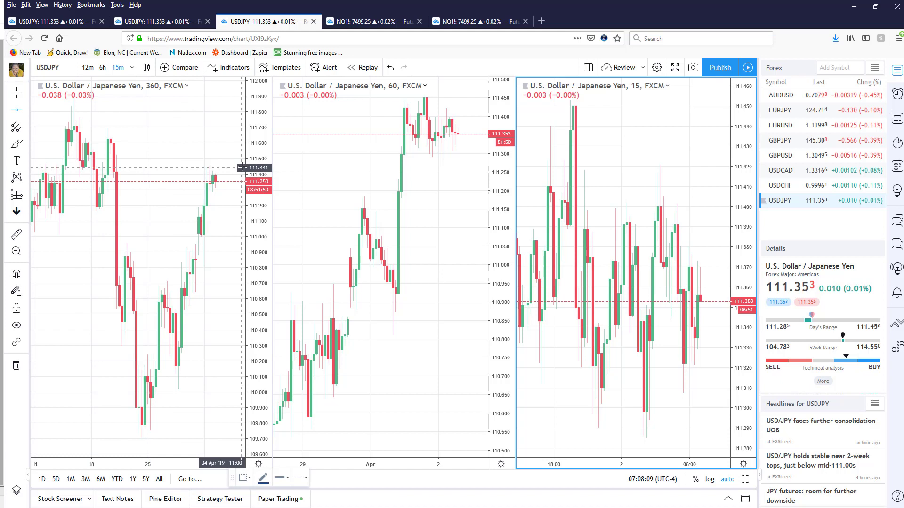
pyautogui.click(113, 127)
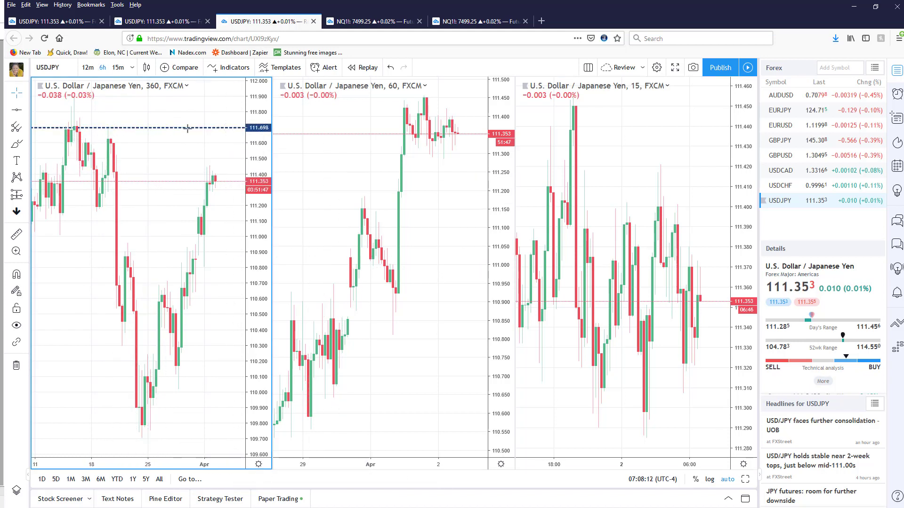
pyautogui.moveTo(188, 128)
pyautogui.mouseDown()
pyautogui.moveTo(123, 127)
pyautogui.moveTo(160, 132)
pyautogui.mouseUp()
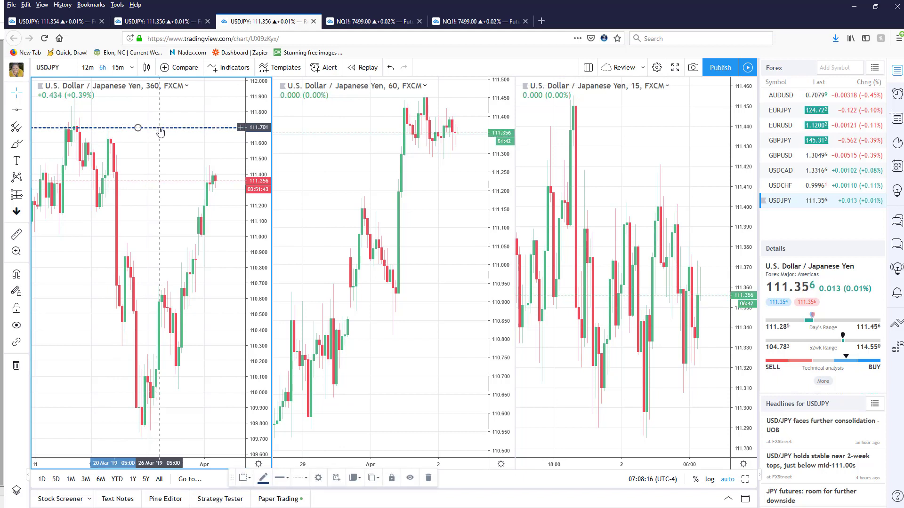
pyautogui.doubleClick(160, 131)
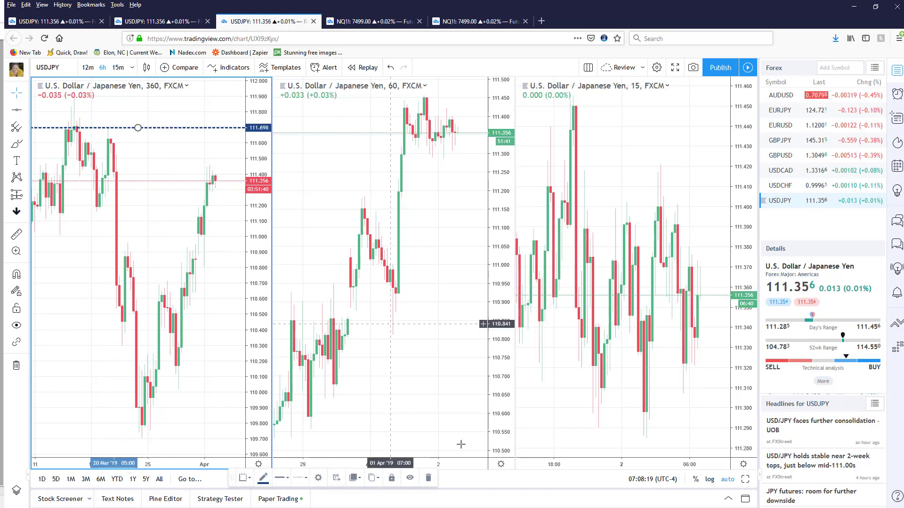
pyautogui.click(390, 210)
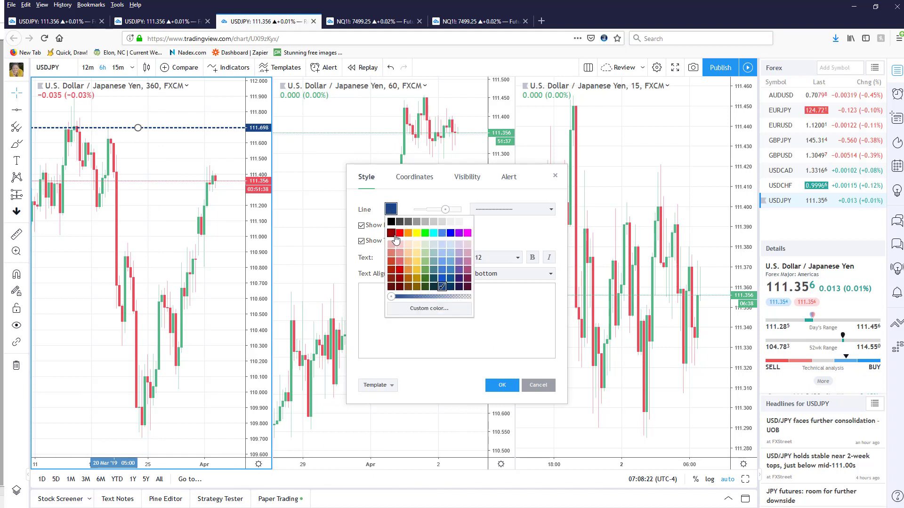
pyautogui.click(467, 233)
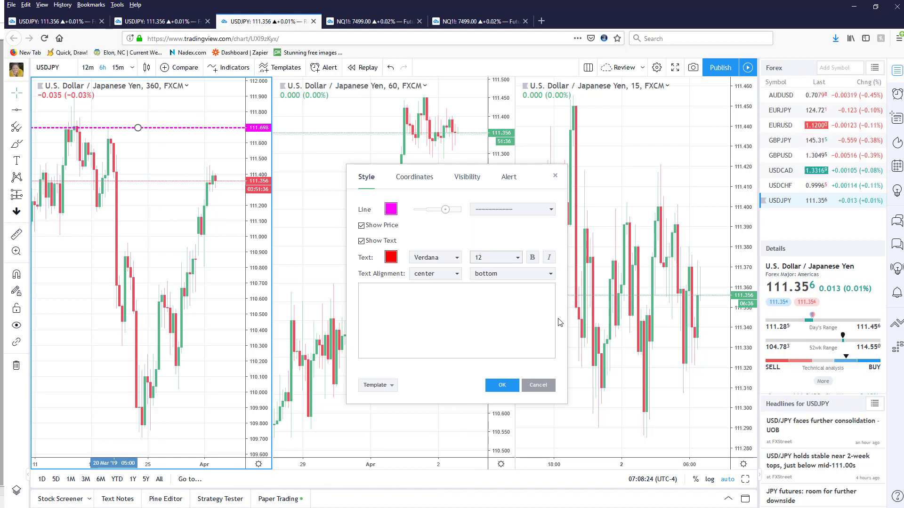
pyautogui.click(501, 386)
pyautogui.click(146, 182)
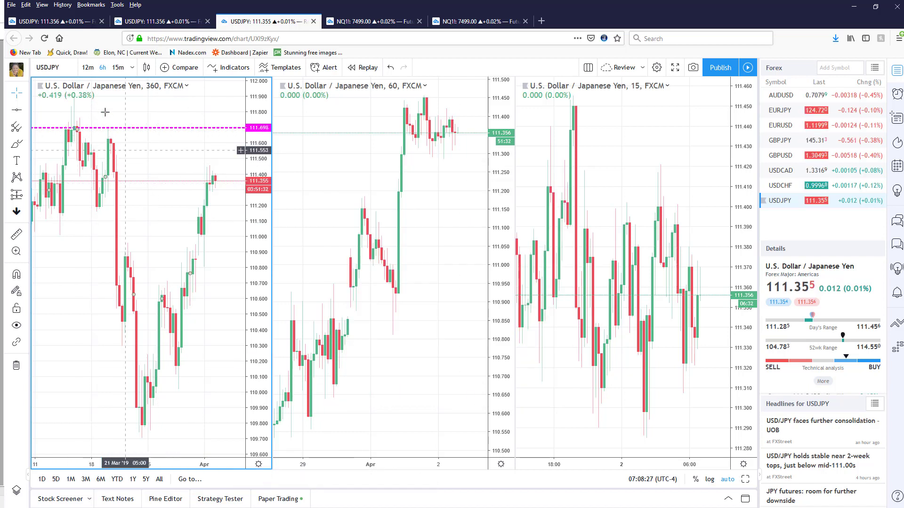
# Place another horizontal line at 110.952 and star Horizontal Line as a favourite drawing tool.
pyautogui.click(146, 244)
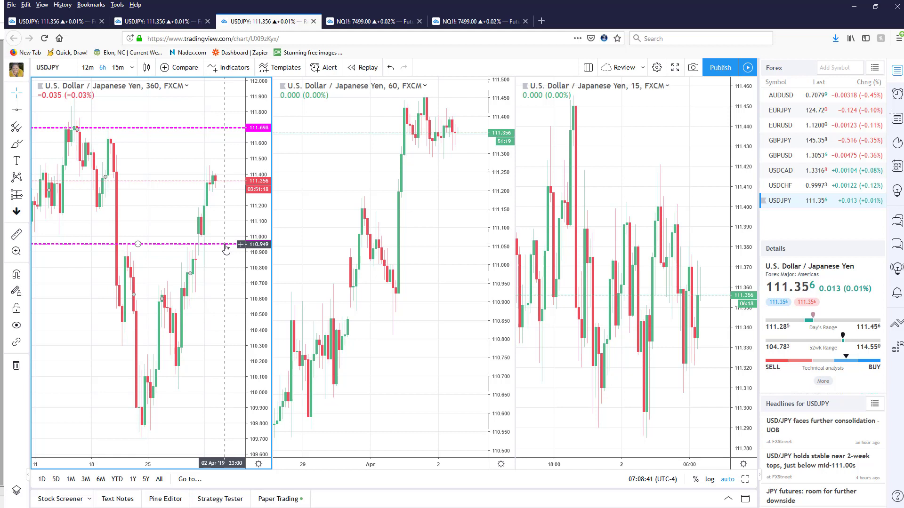
pyautogui.click(26, 112)
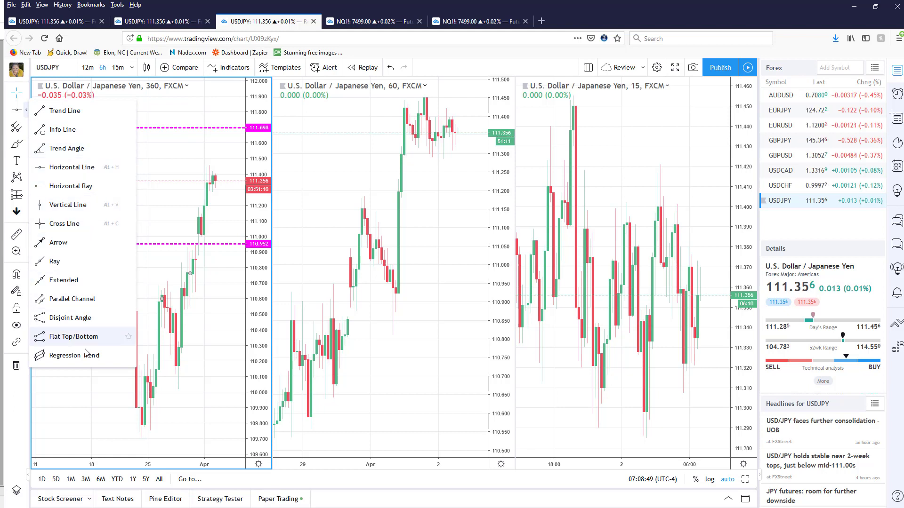
pyautogui.click(129, 167)
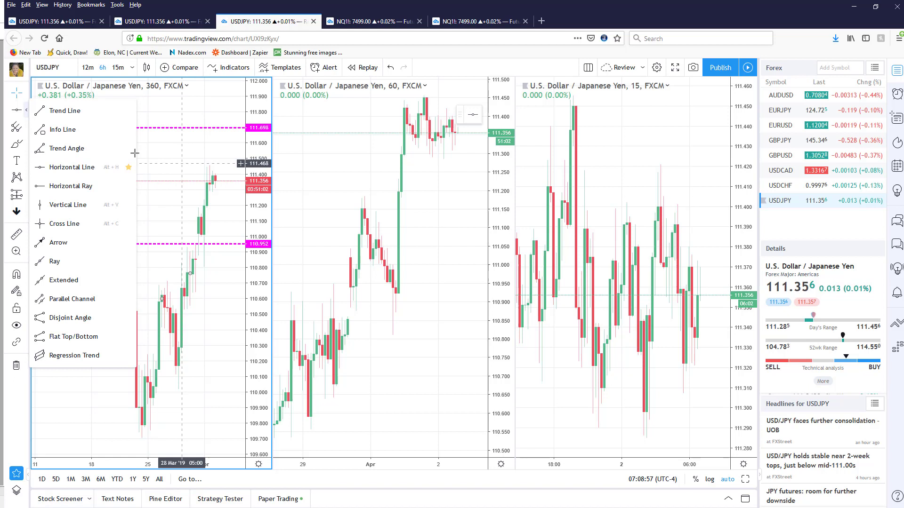
pyautogui.click(186, 161)
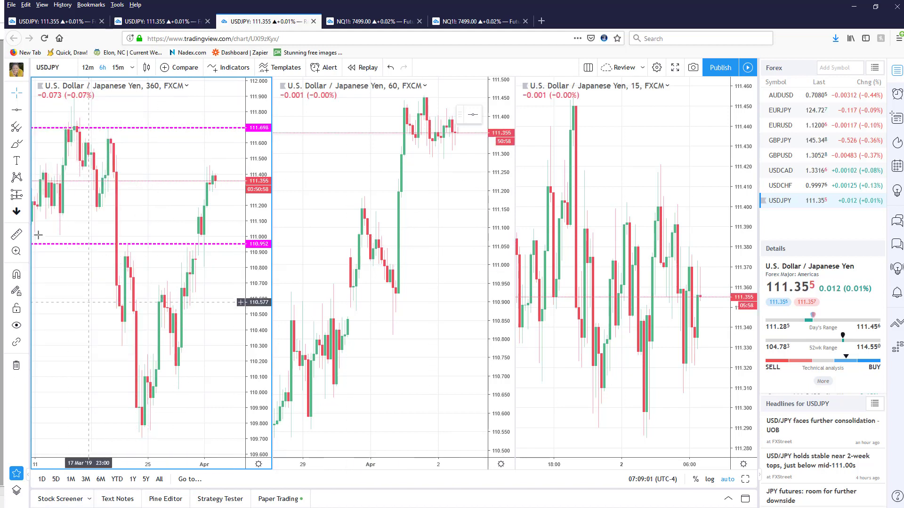
pyautogui.click(27, 147)
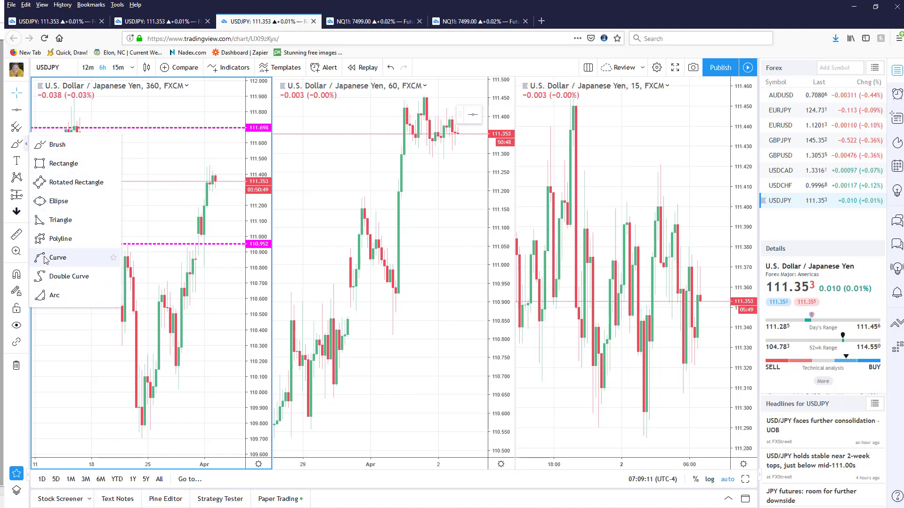
pyautogui.click(203, 193)
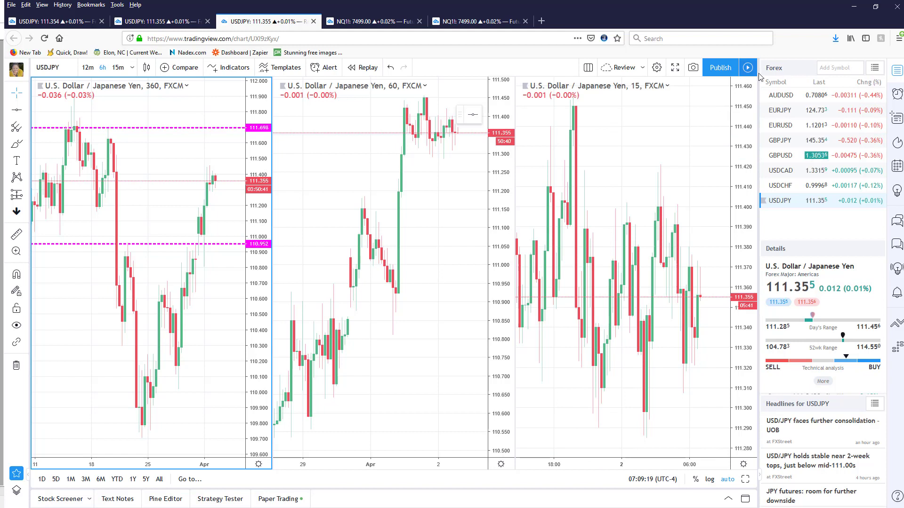
# Create a new watchlist named 'My Symbols' and add AUDUSD and EURUSD to it.
pyautogui.click(875, 69)
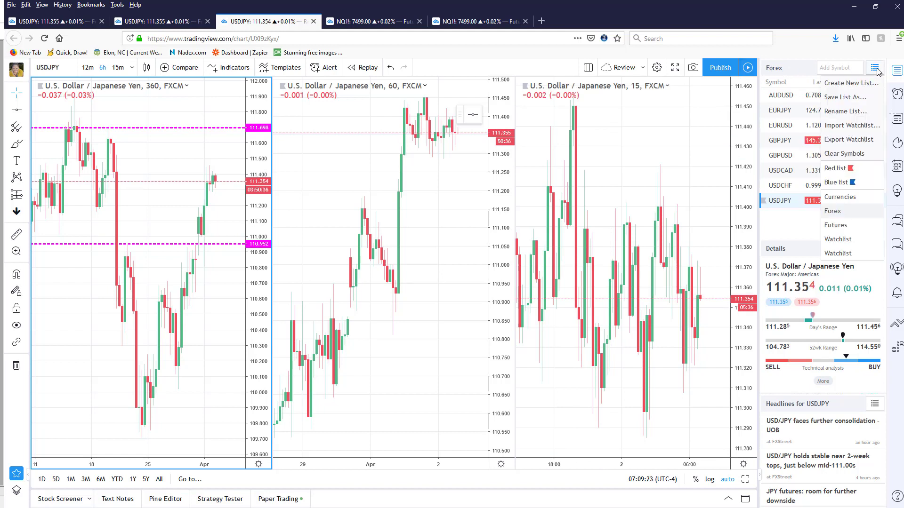
pyautogui.click(842, 84)
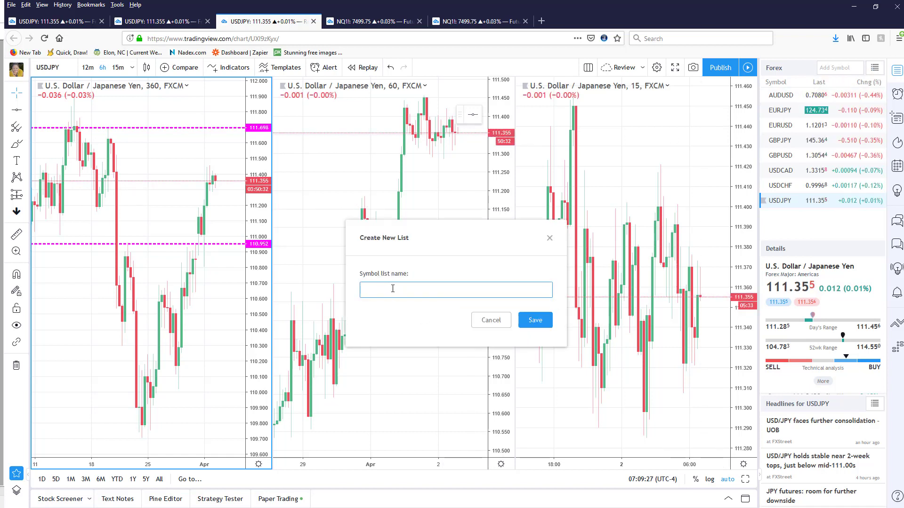
pyautogui.write('My S')
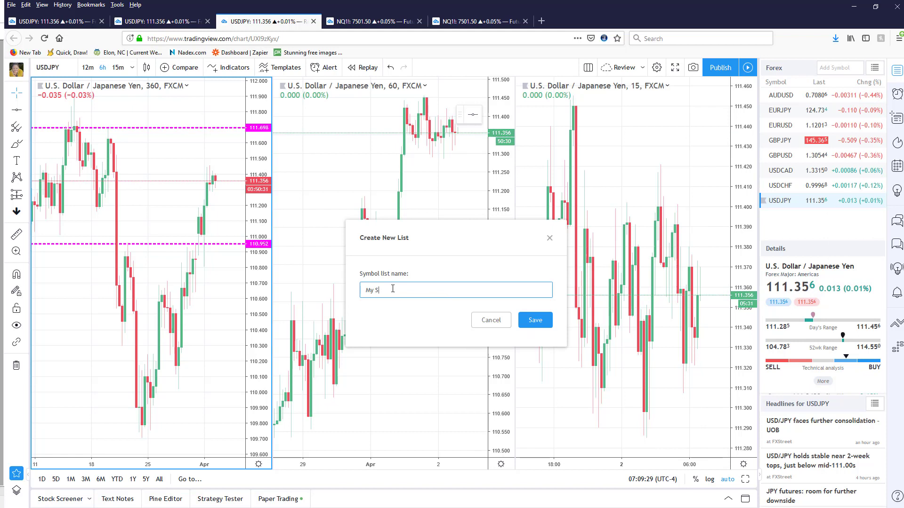
pyautogui.write('ymbols')
pyautogui.press('Return')
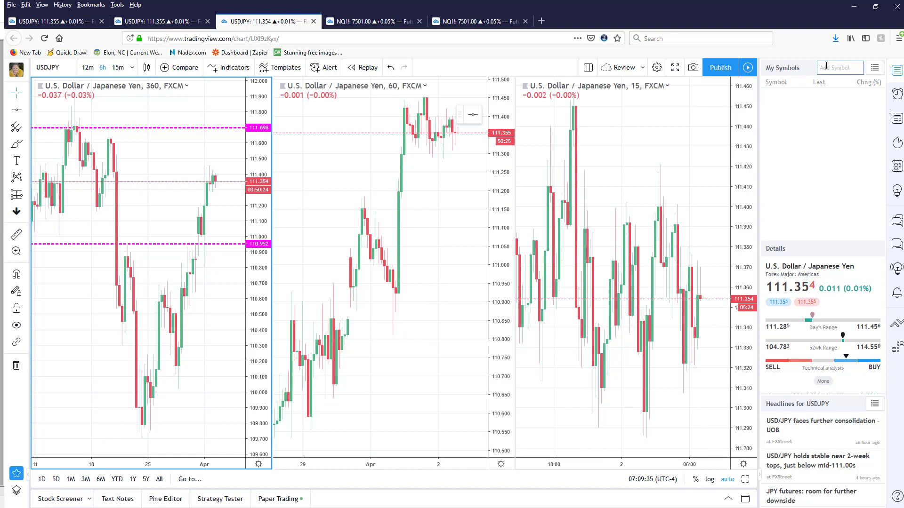
pyautogui.write('AU')
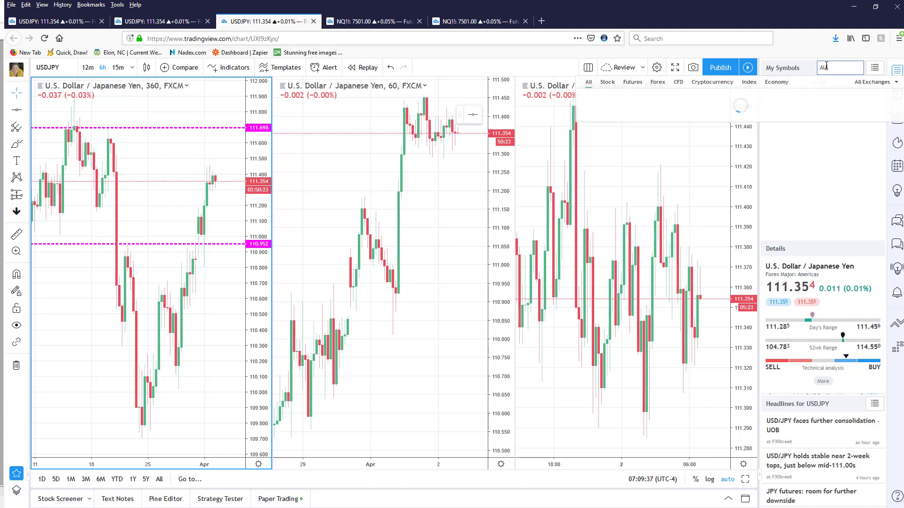
pyautogui.write('DUSD')
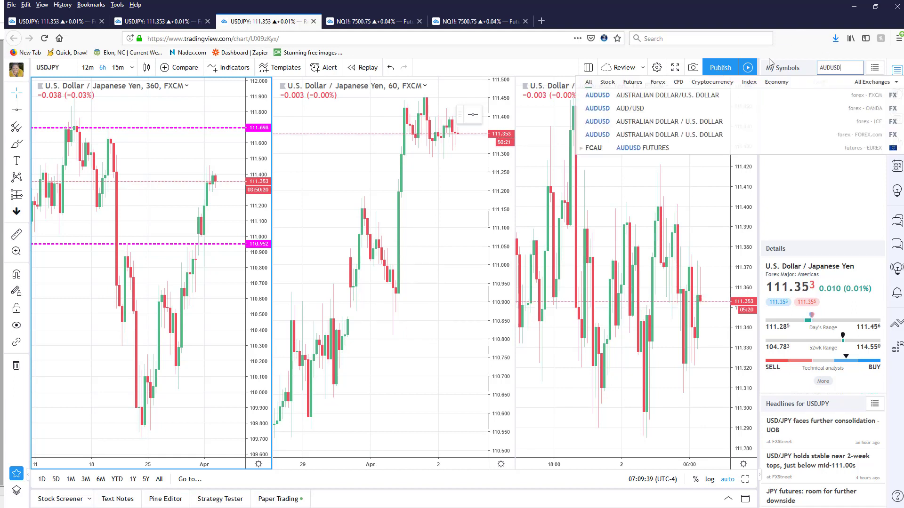
pyautogui.press('Return')
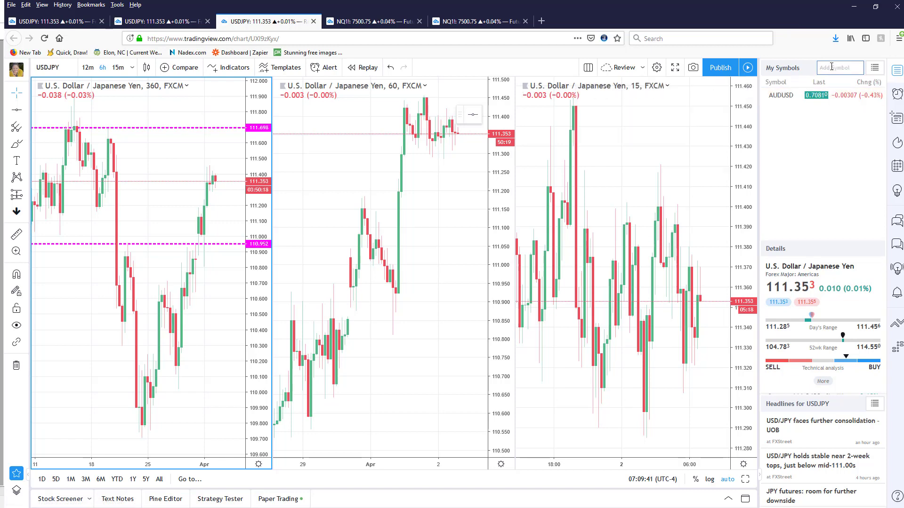
pyautogui.write('EURUSD')
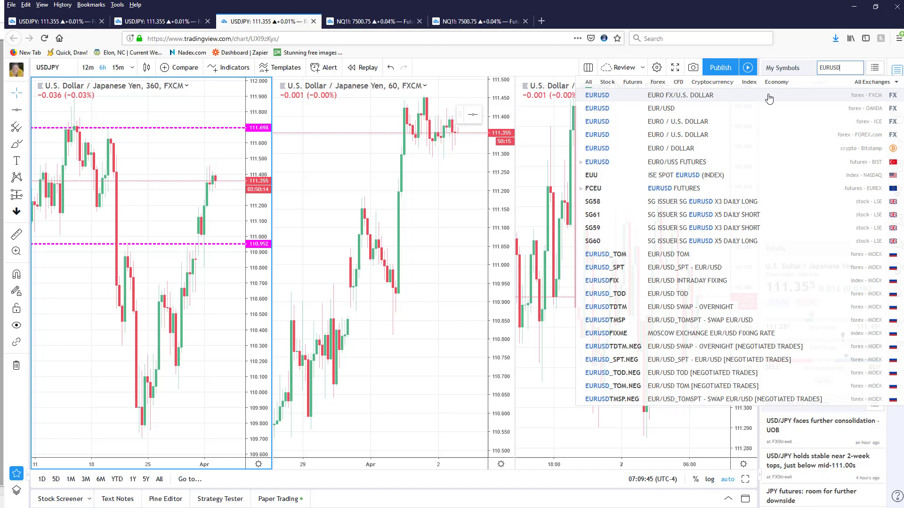
pyautogui.press('Return')
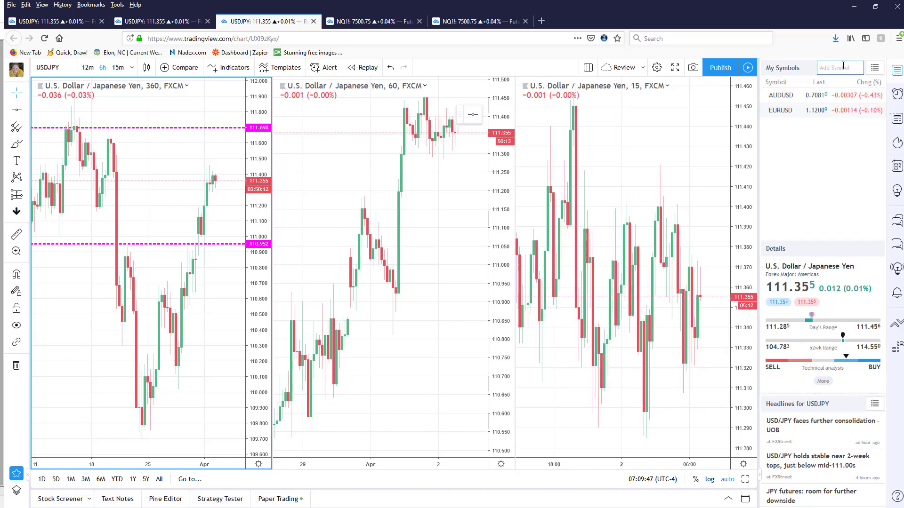
# Add NQ1!, ES1!, USDJPY and GBPUSD, then sort the watchlist alphabetically by symbol.
pyautogui.write('N')
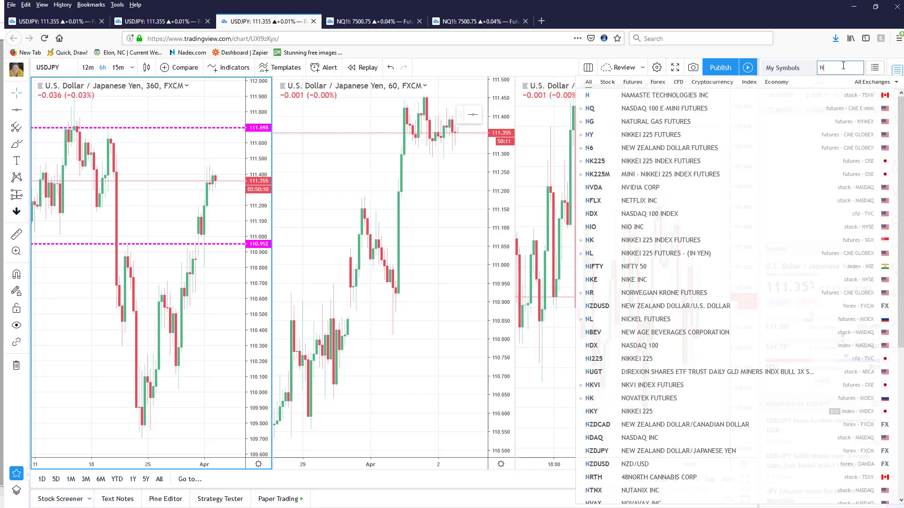
pyautogui.click(680, 110)
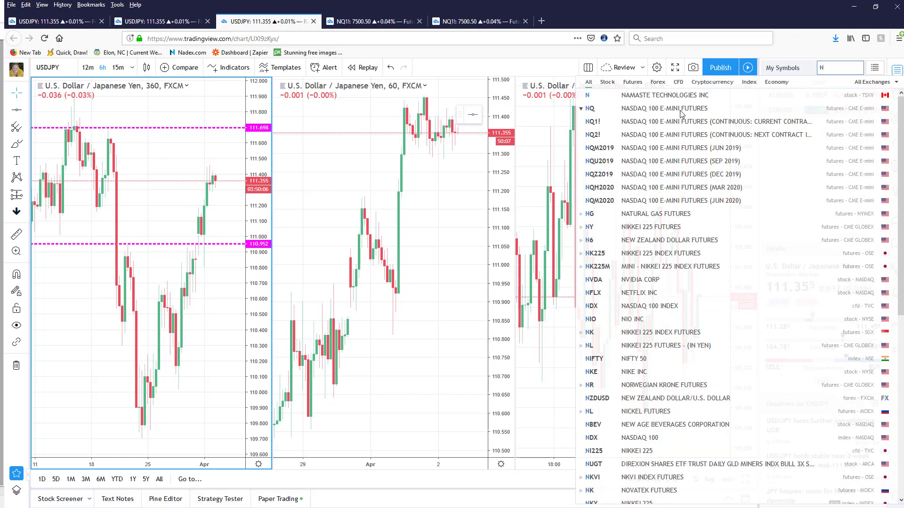
pyautogui.click(710, 123)
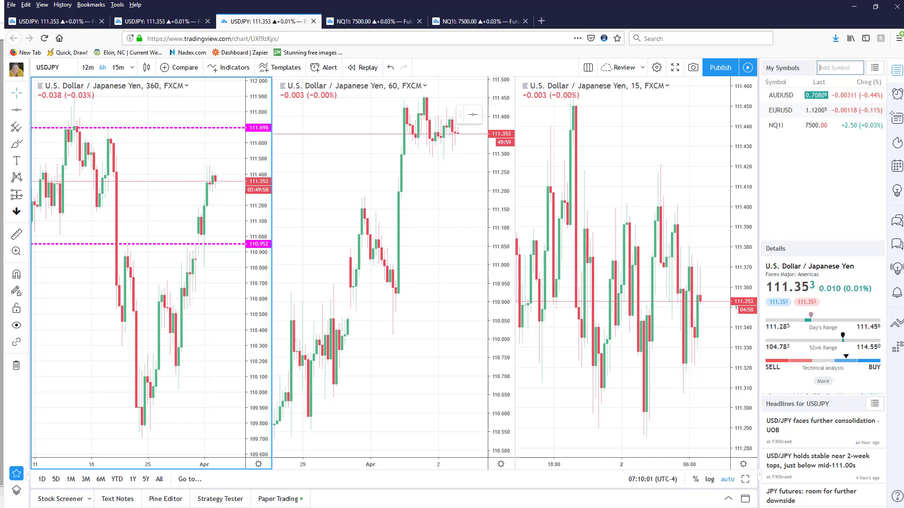
pyautogui.write('ES')
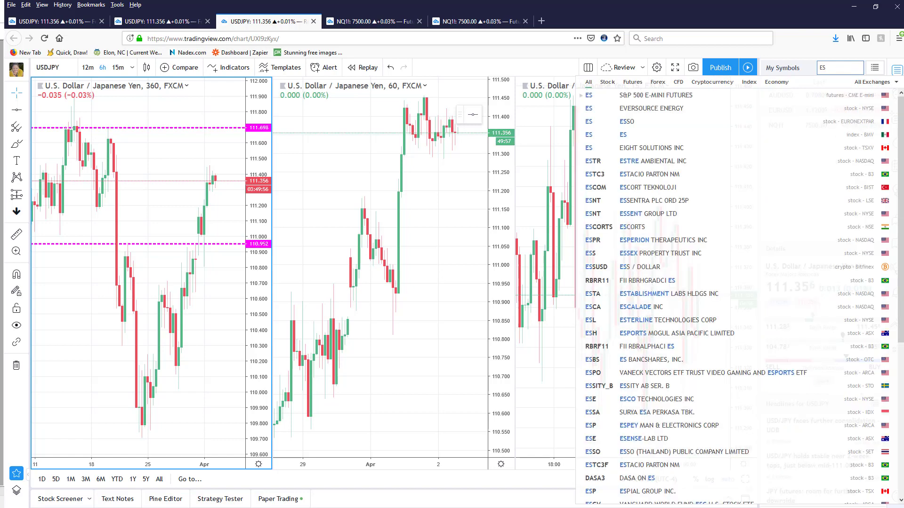
pyautogui.press('Return')
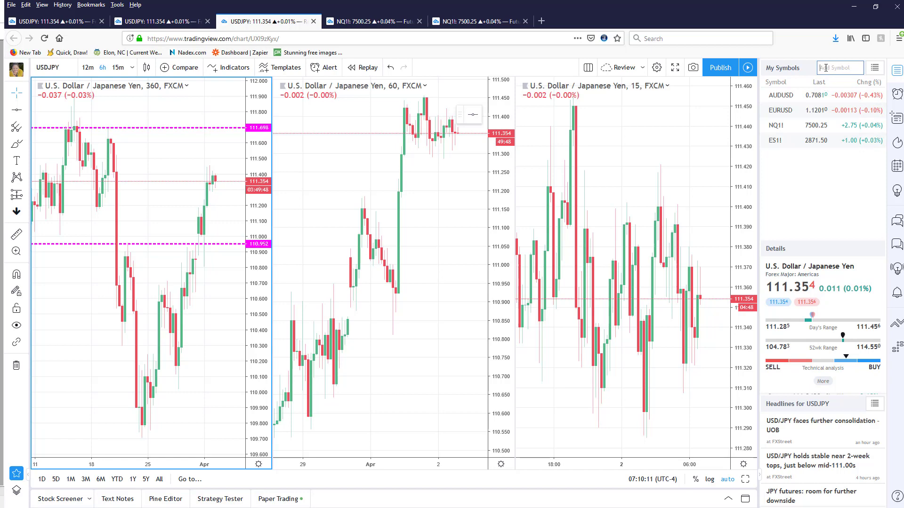
pyautogui.write('USDJP')
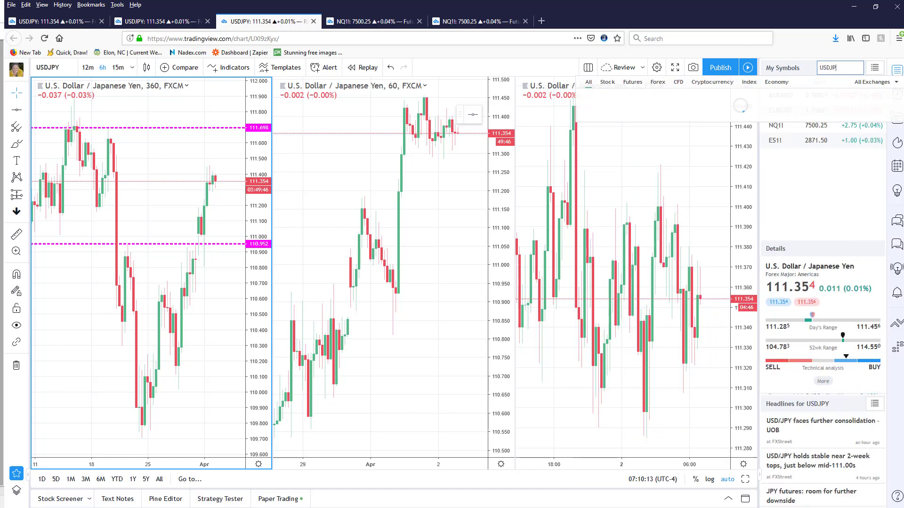
pyautogui.write('Y')
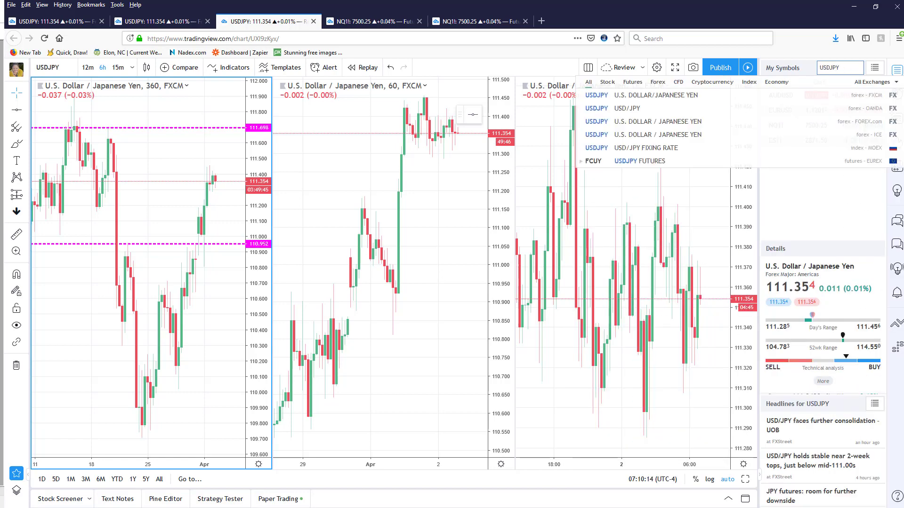
pyautogui.click(671, 97)
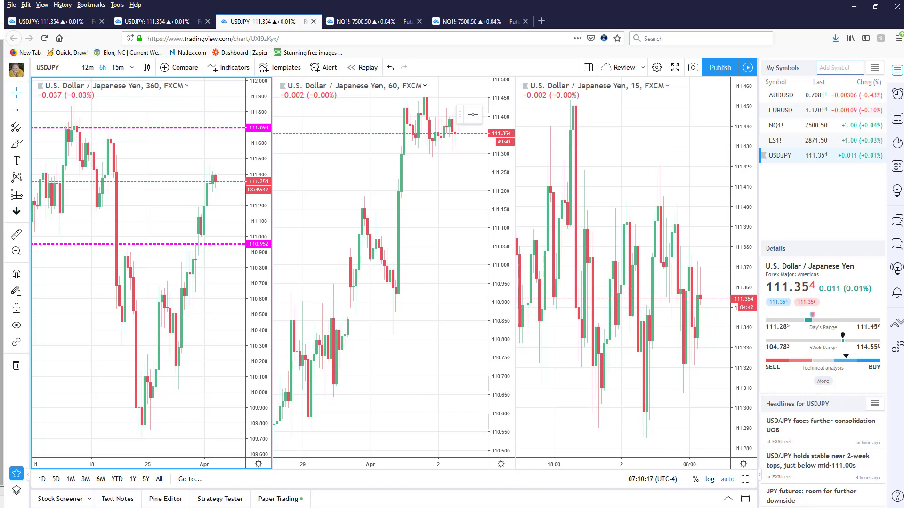
pyautogui.write('GBPUSD')
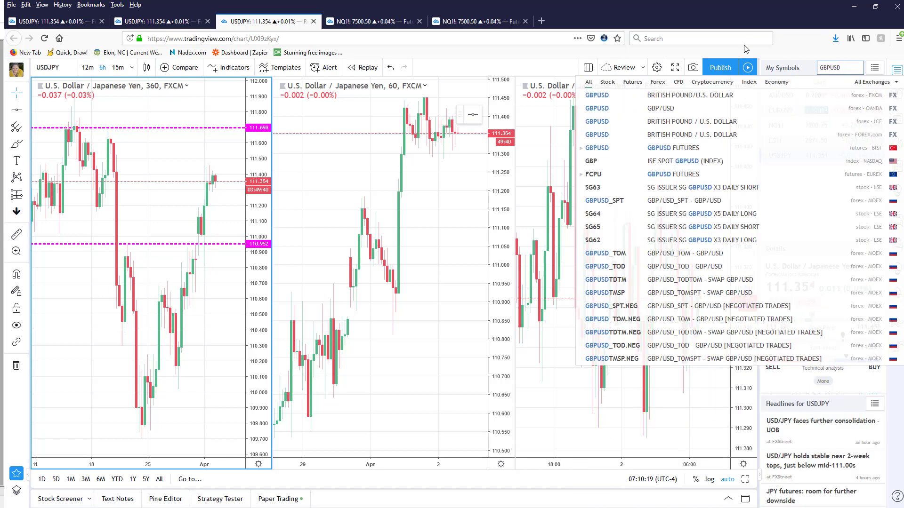
pyautogui.click(700, 96)
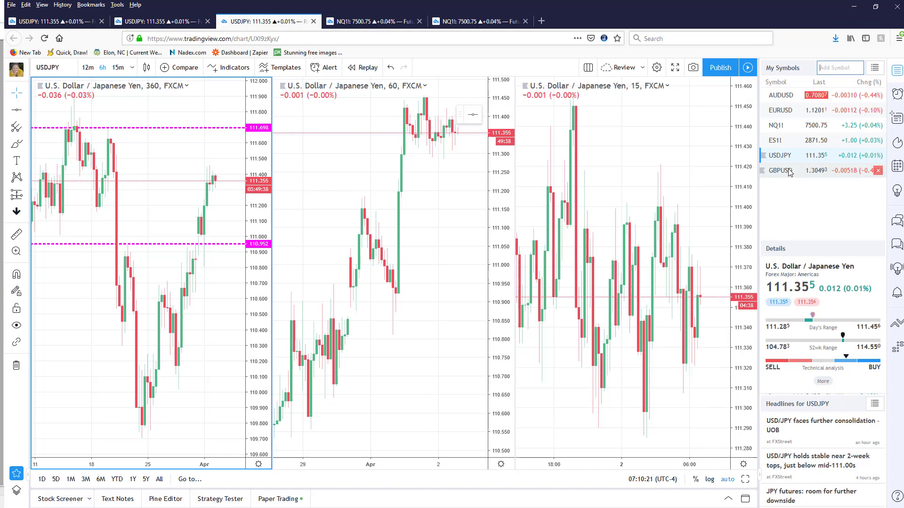
pyautogui.click(773, 85)
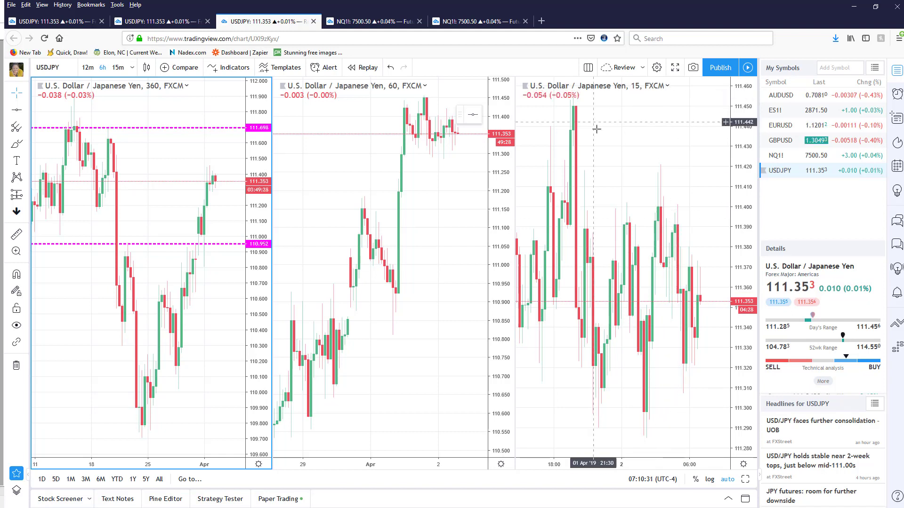
# Load NQ1! from the watchlist into the 15-minute, 60-minute and 6-hour charts.
pyautogui.click(642, 143)
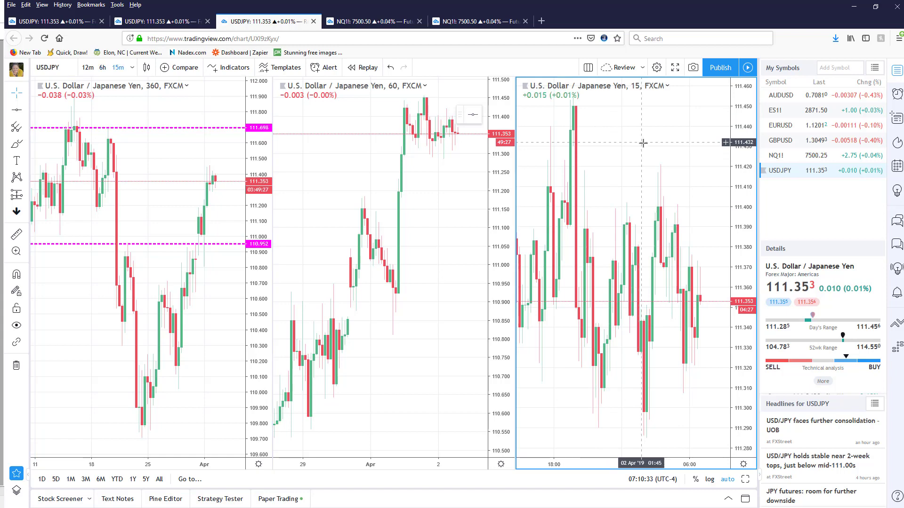
pyautogui.click(777, 156)
pyautogui.click(458, 175)
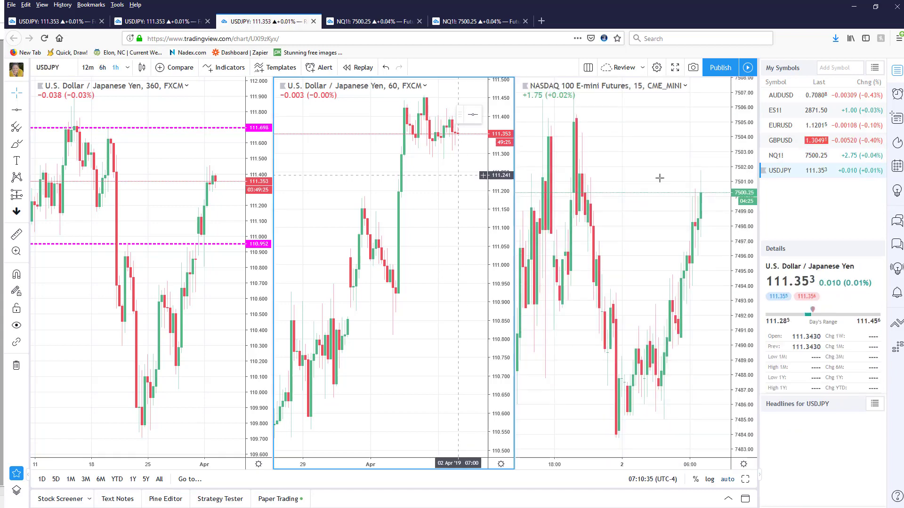
pyautogui.click(776, 155)
pyautogui.click(241, 158)
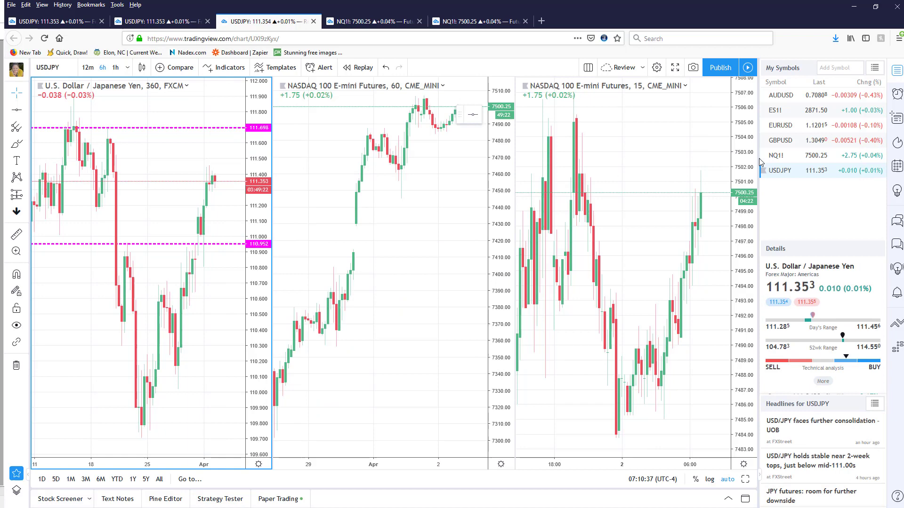
pyautogui.click(847, 156)
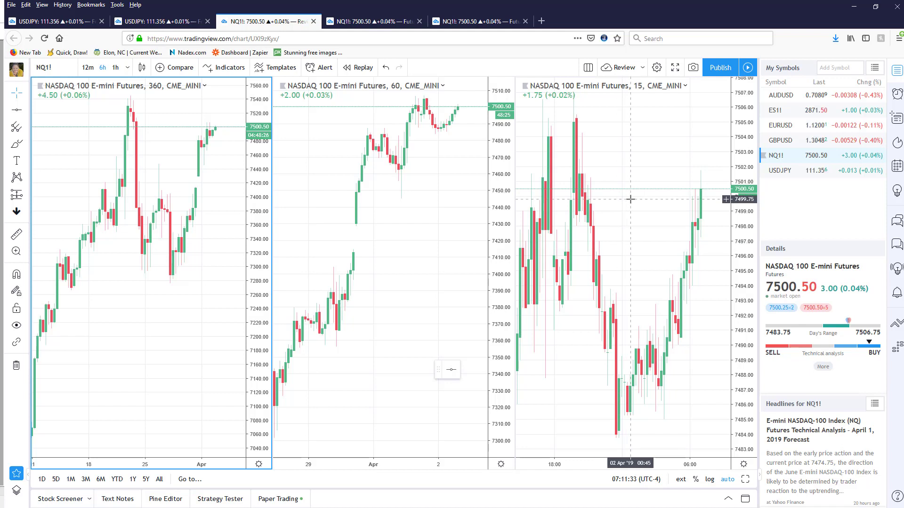
# Load AUDUSD into the 6-hour, 60-minute and 15-minute charts instead.
pyautogui.click(783, 96)
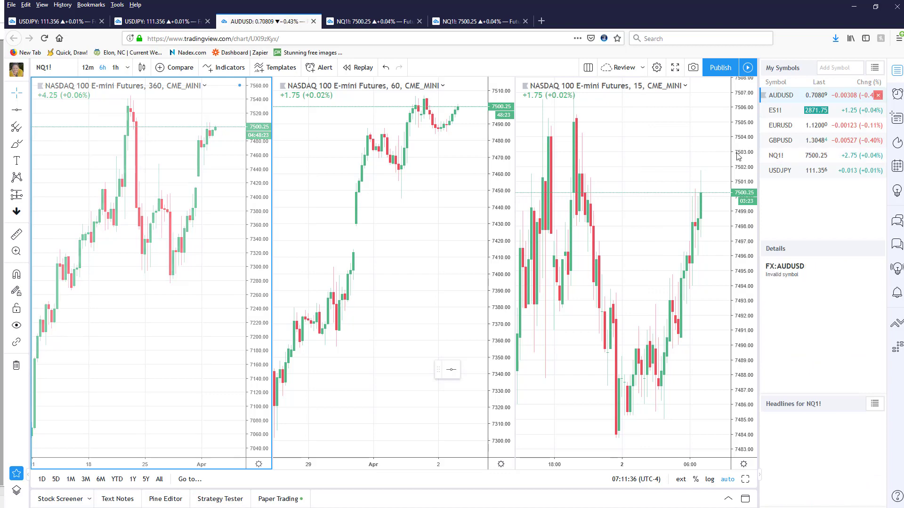
pyautogui.click(447, 234)
pyautogui.click(796, 96)
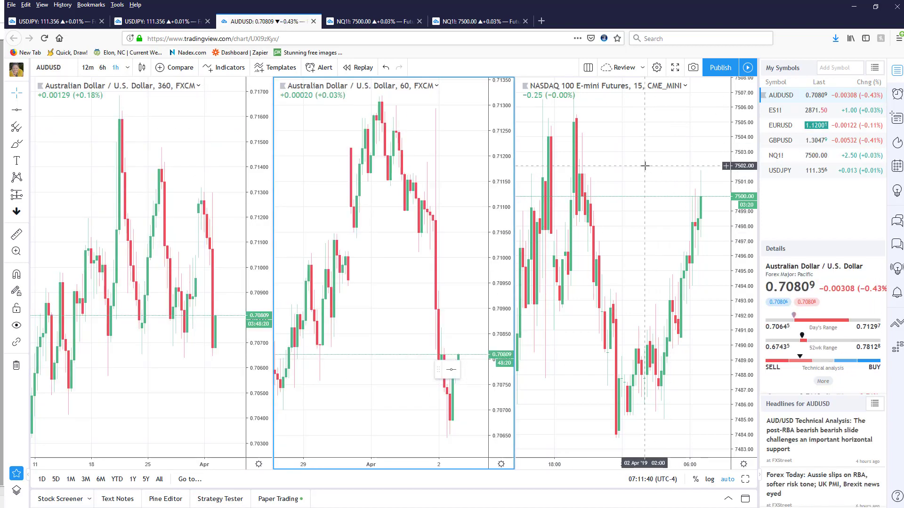
pyautogui.click(797, 96)
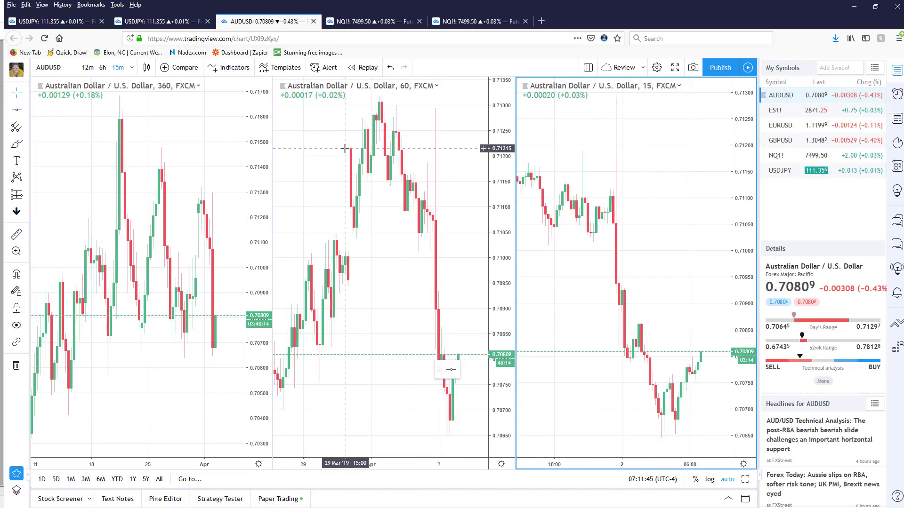
# Add THD MA, THD Trend ATR and THD Smoothed Stoch 1.0 from Invite-Only Scripts to the 15-minute chart.
pyautogui.click(224, 69)
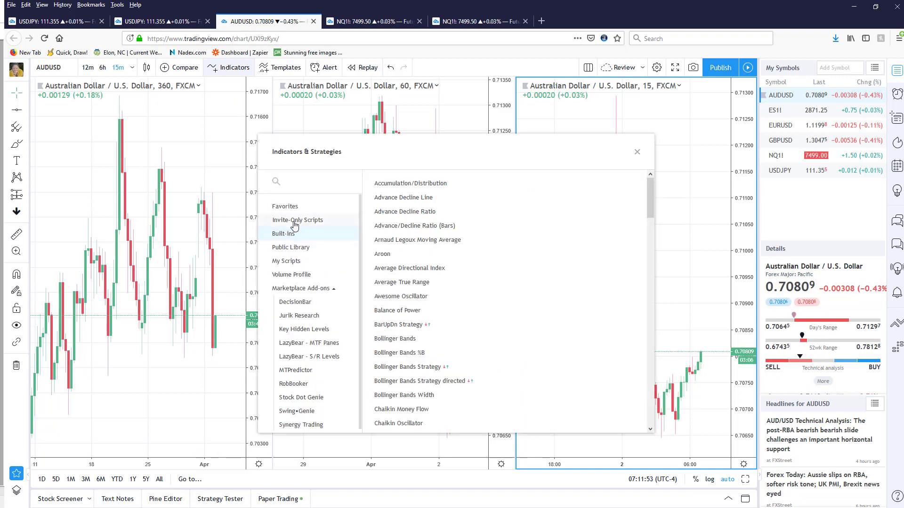
pyautogui.click(295, 220)
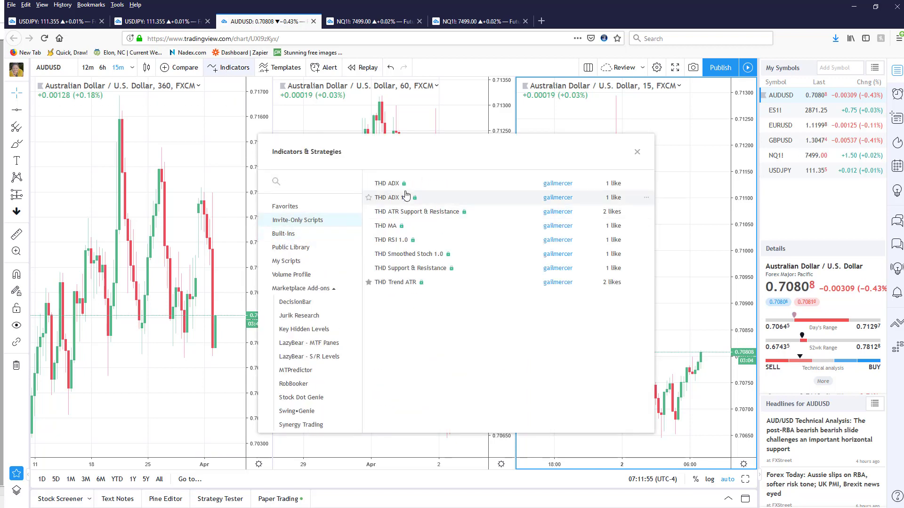
pyautogui.click(386, 226)
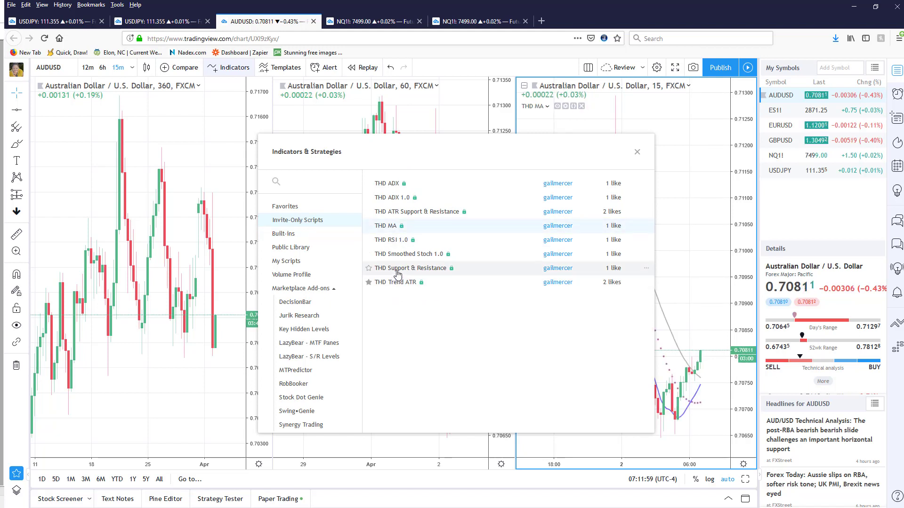
pyautogui.click(397, 282)
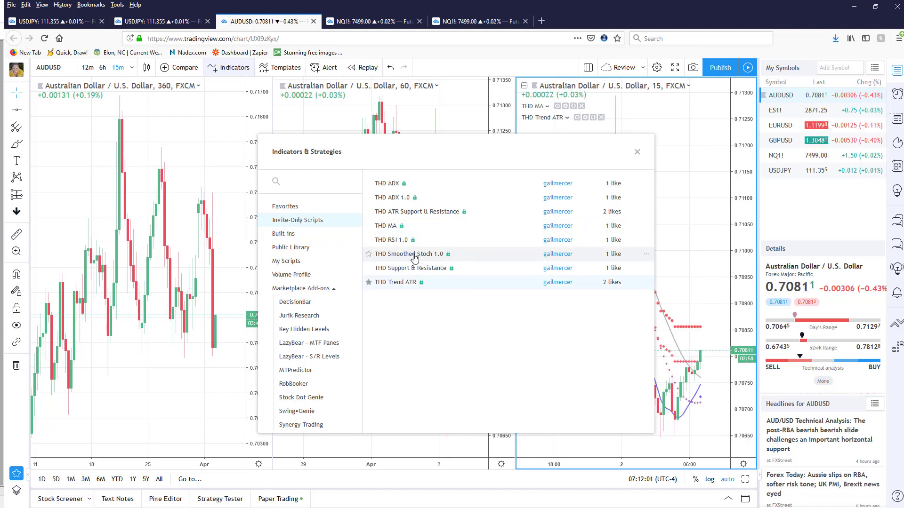
pyautogui.click(577, 254)
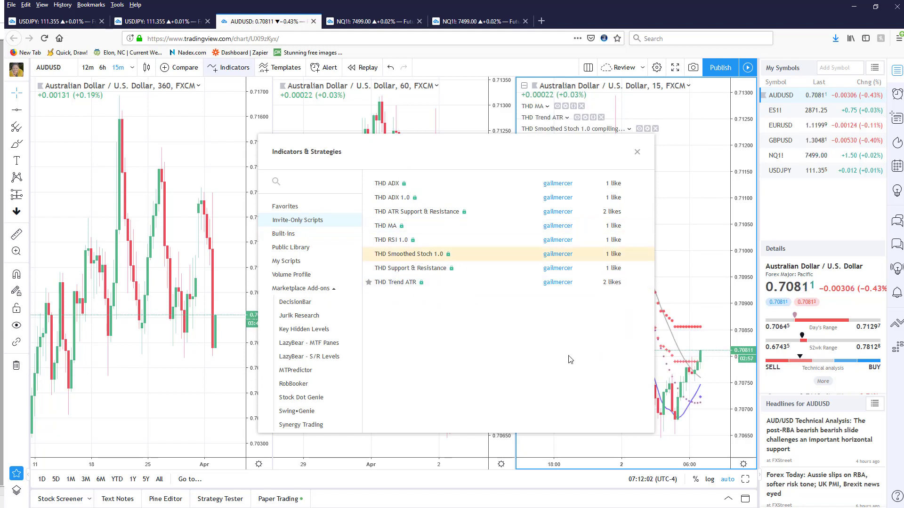
pyautogui.click(655, 159)
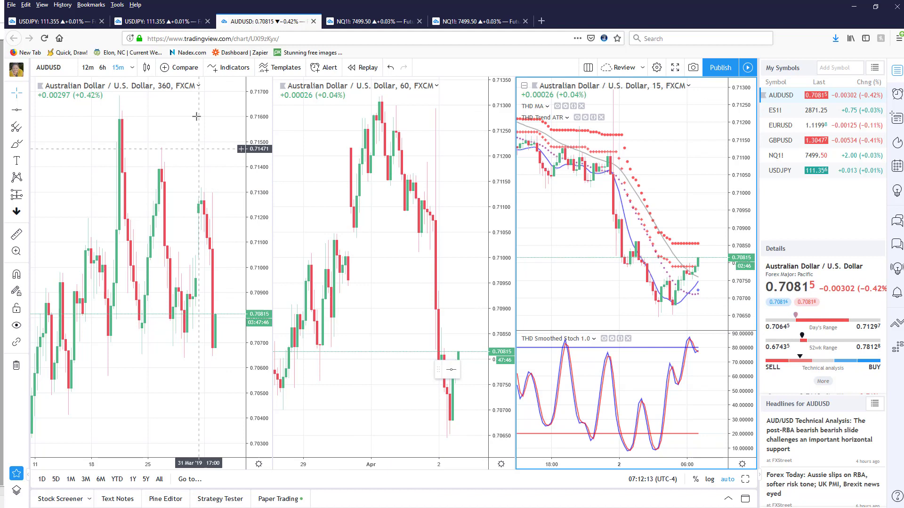
# Save the 15-minute chart's indicators as an indicator template named 'Review'.
pyautogui.click(274, 69)
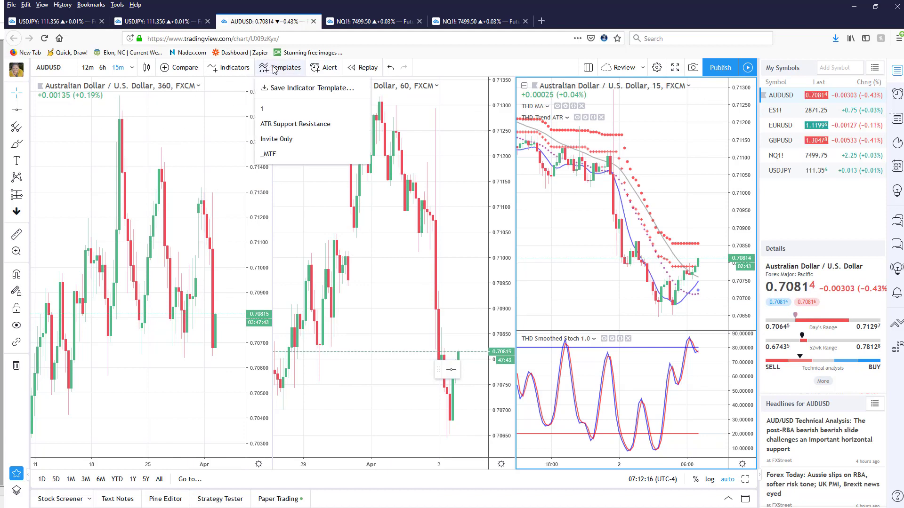
pyautogui.click(284, 90)
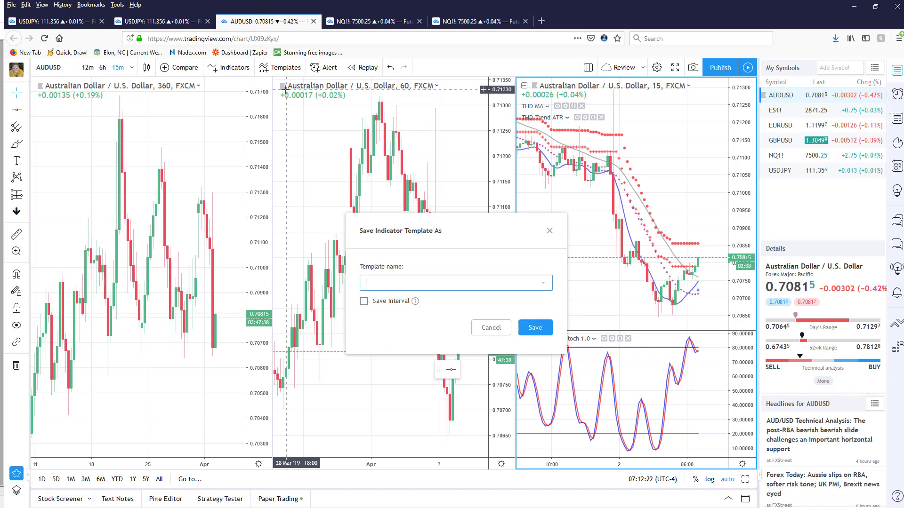
pyautogui.write('Review')
pyautogui.press('Return')
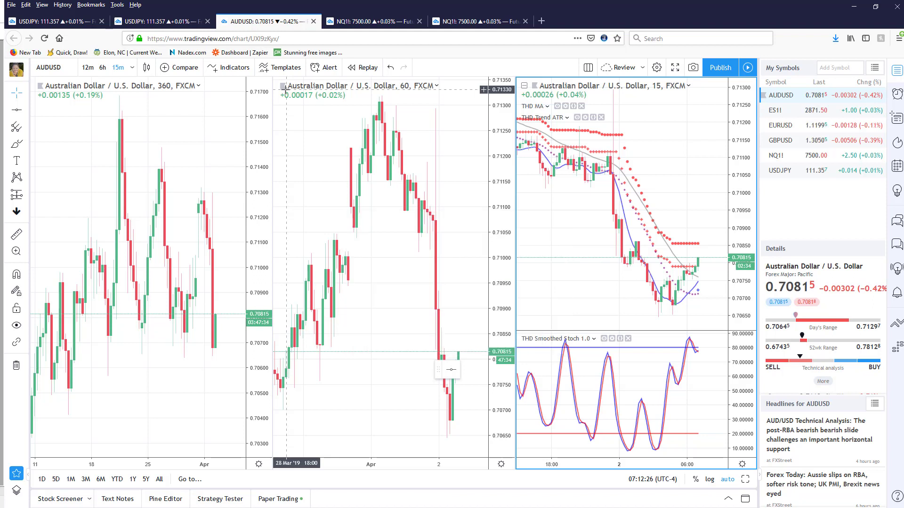
# Apply the Review template to the 60-minute and 360-minute charts.
pyautogui.click(319, 157)
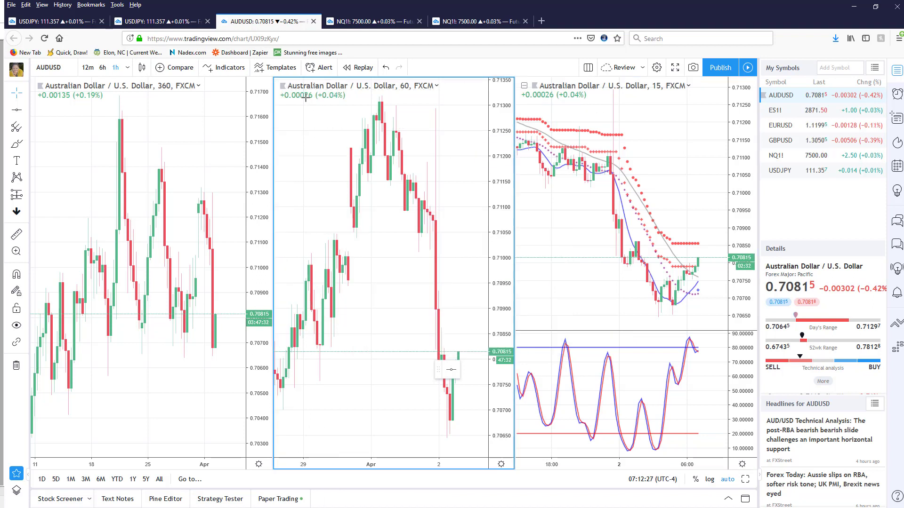
pyautogui.click(282, 68)
pyautogui.click(266, 169)
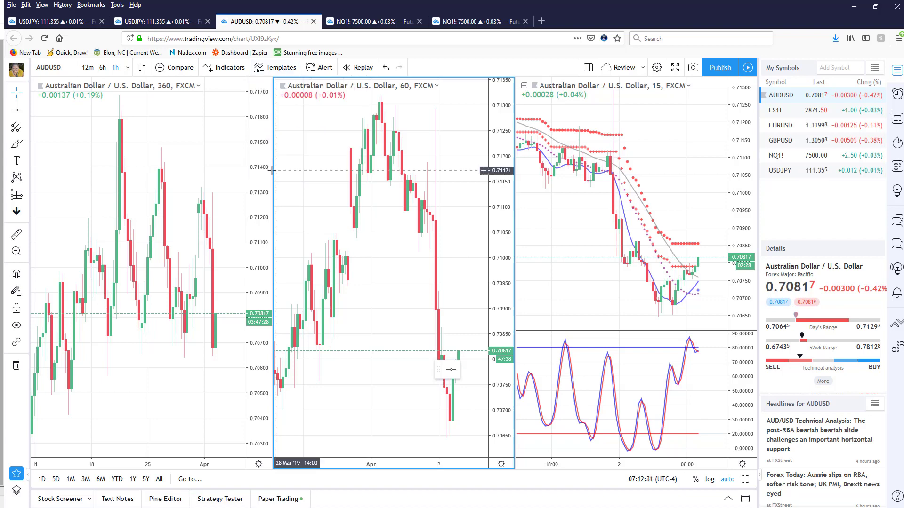
pyautogui.click(271, 69)
pyautogui.click(269, 249)
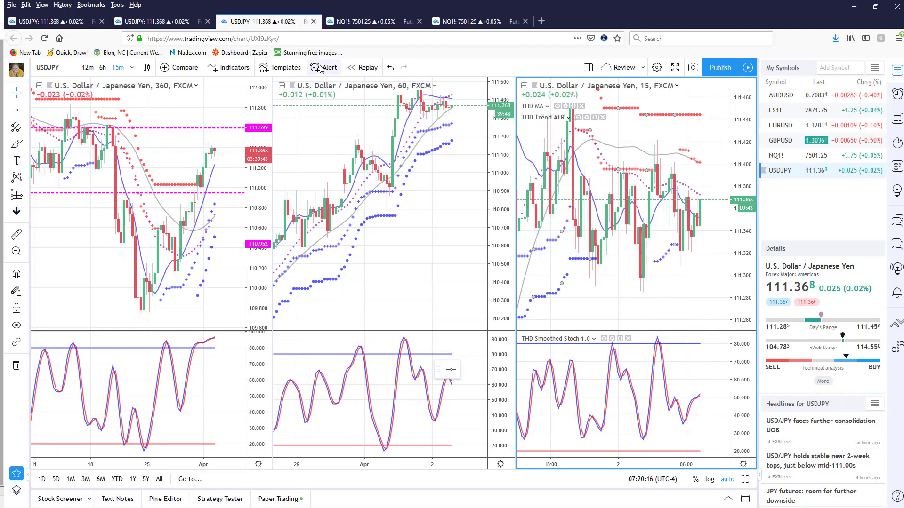
# Start a USDJPY alert comparing price against THD Trend ATR, triggering once per bar.
pyautogui.click(336, 71)
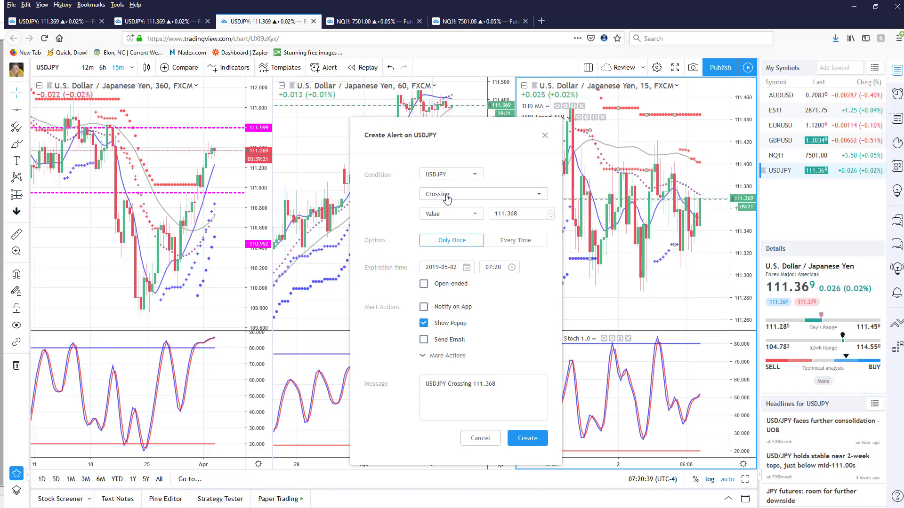
pyautogui.click(453, 214)
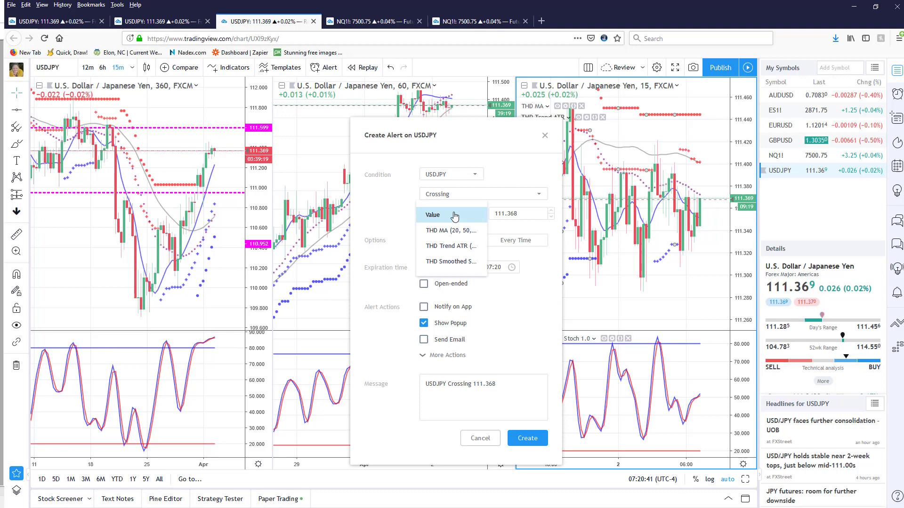
pyautogui.click(453, 246)
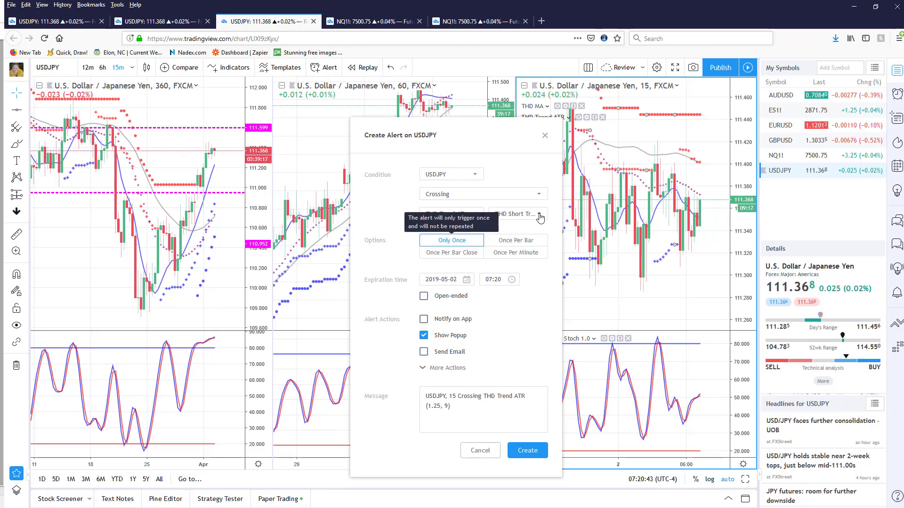
pyautogui.click(540, 217)
pyautogui.click(518, 223)
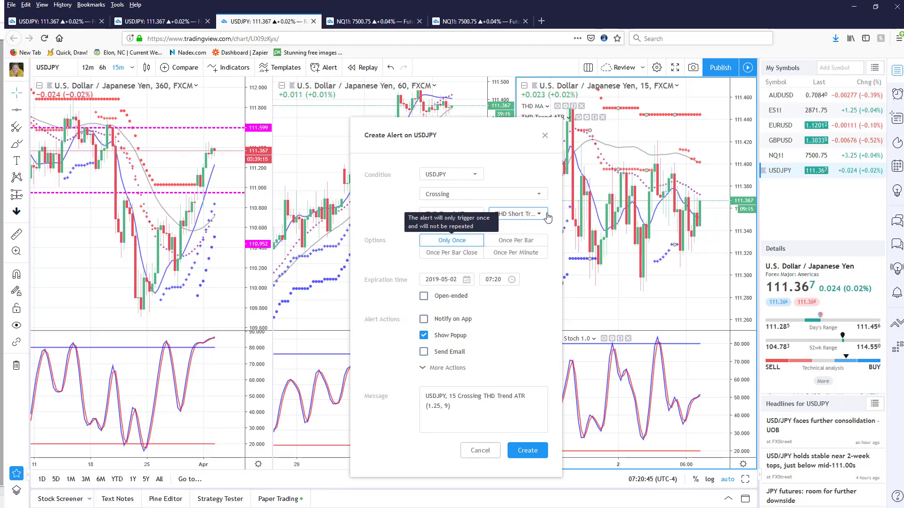
pyautogui.click(505, 244)
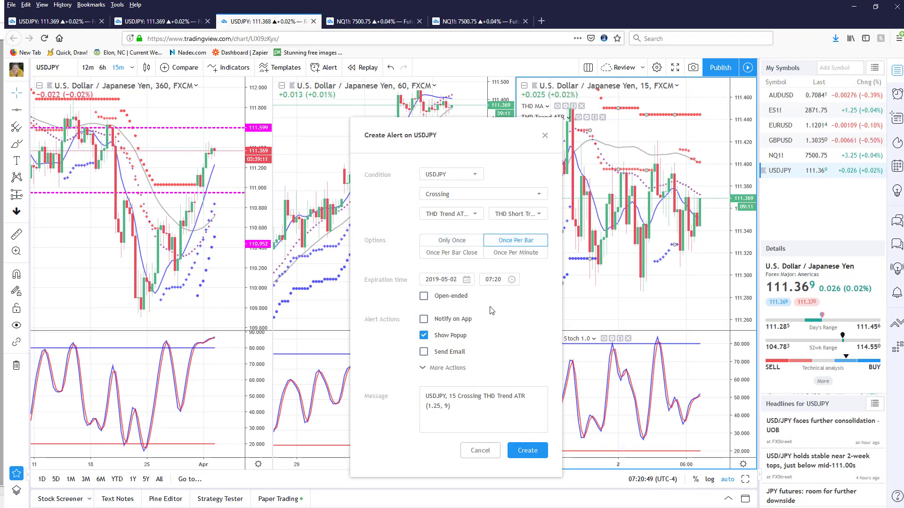
# Make the alert open-ended with SMS notification, then create it.
pyautogui.click(424, 297)
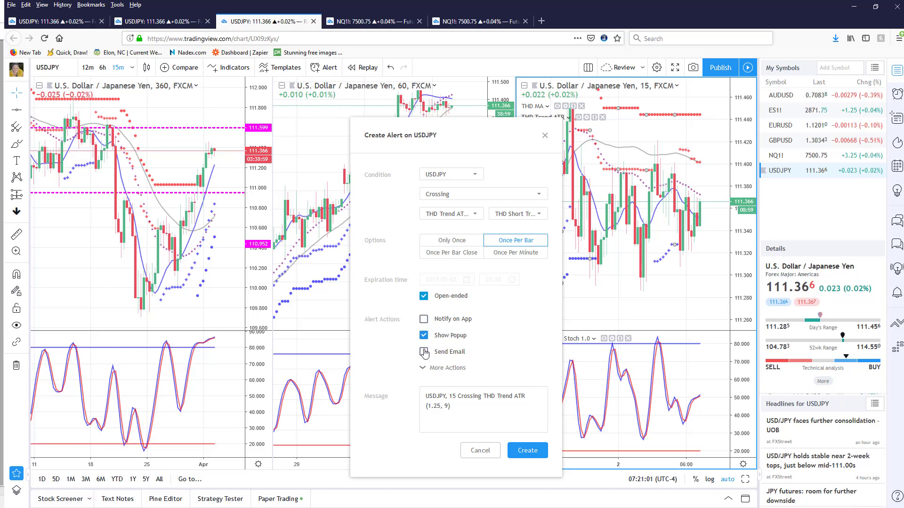
pyautogui.click(427, 371)
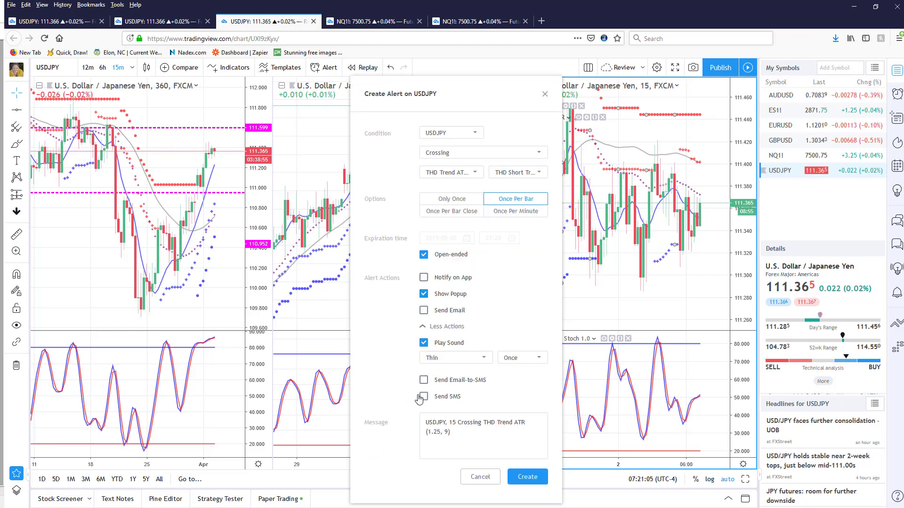
pyautogui.click(424, 399)
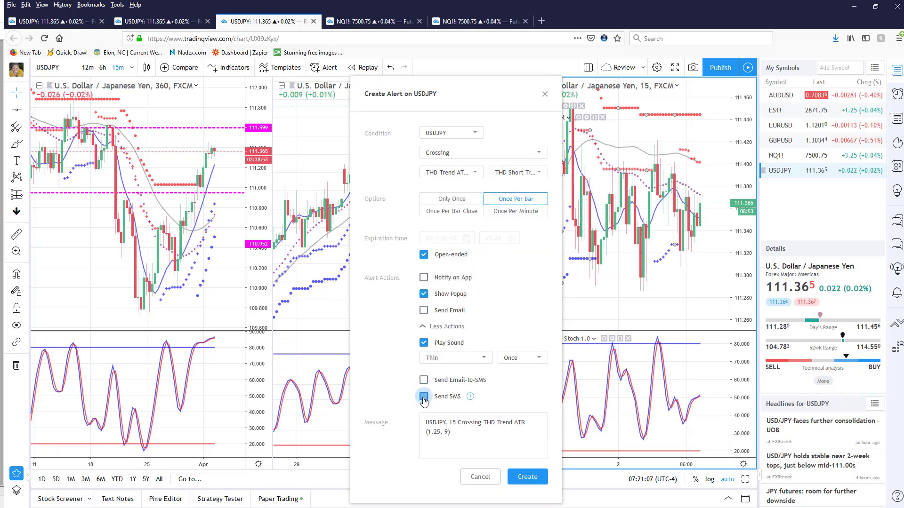
pyautogui.moveTo(471, 398)
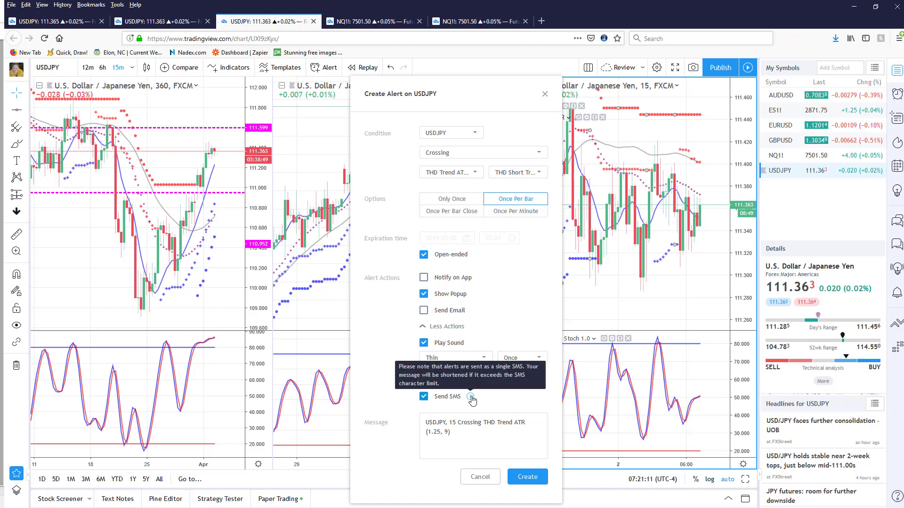
pyautogui.click(528, 477)
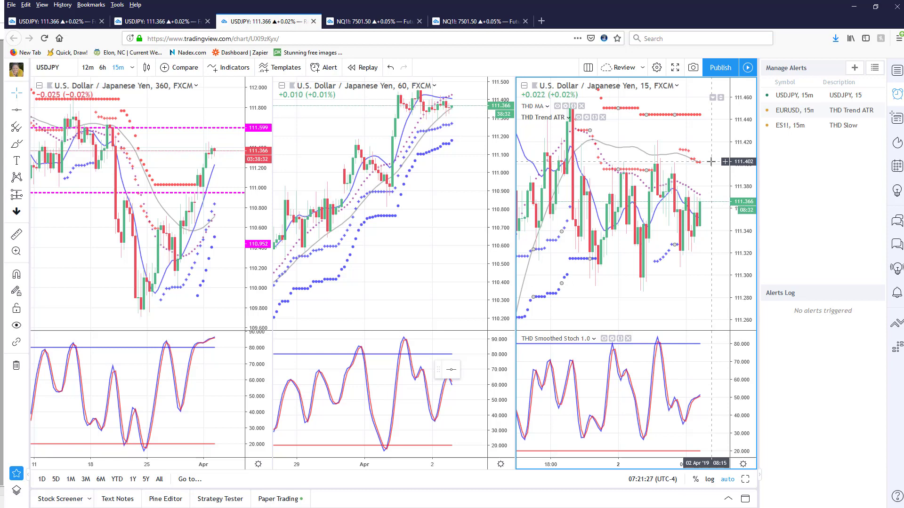
# Configure a new USDJPY alert for price Greater Than THD Trend ATR, once per bar.
pyautogui.click(326, 68)
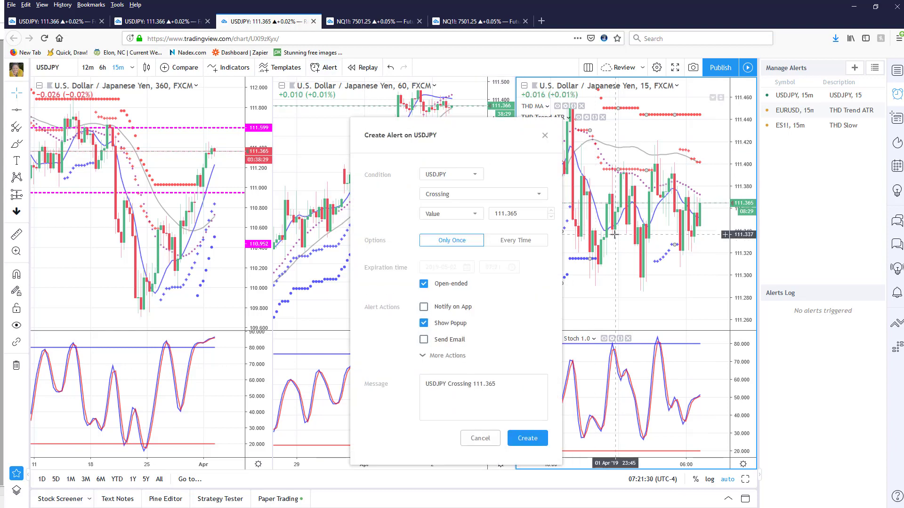
pyautogui.click(442, 197)
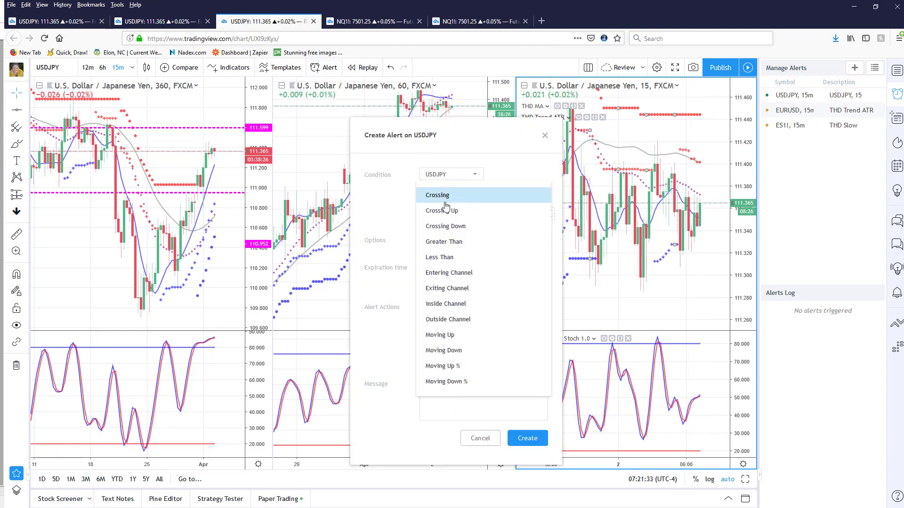
pyautogui.click(452, 243)
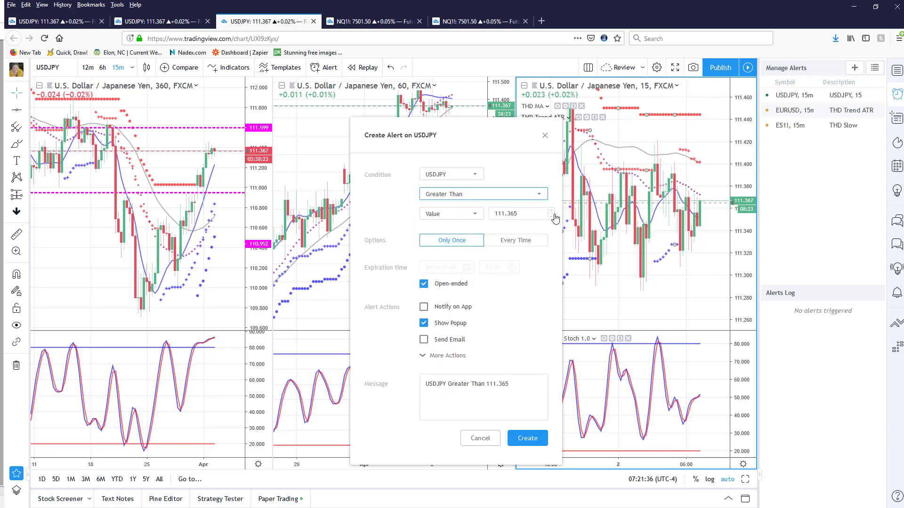
pyautogui.click(465, 214)
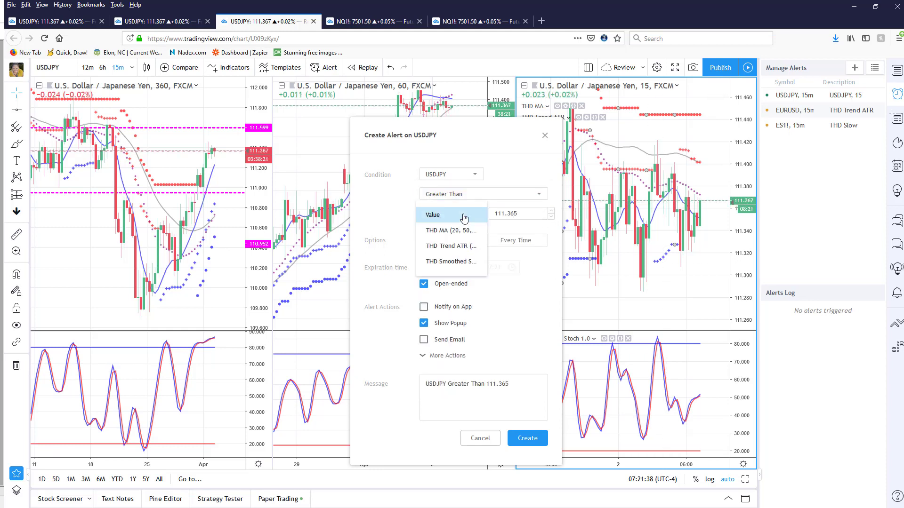
pyautogui.click(436, 246)
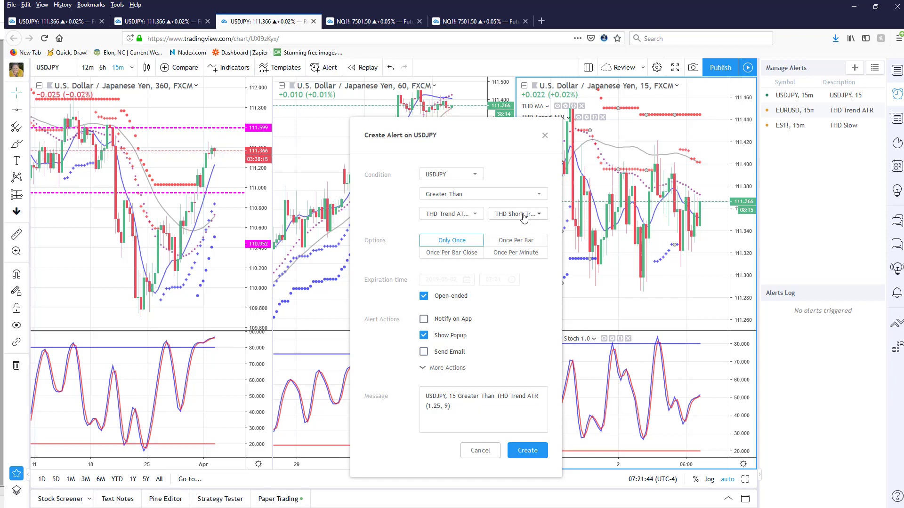
pyautogui.click(525, 240)
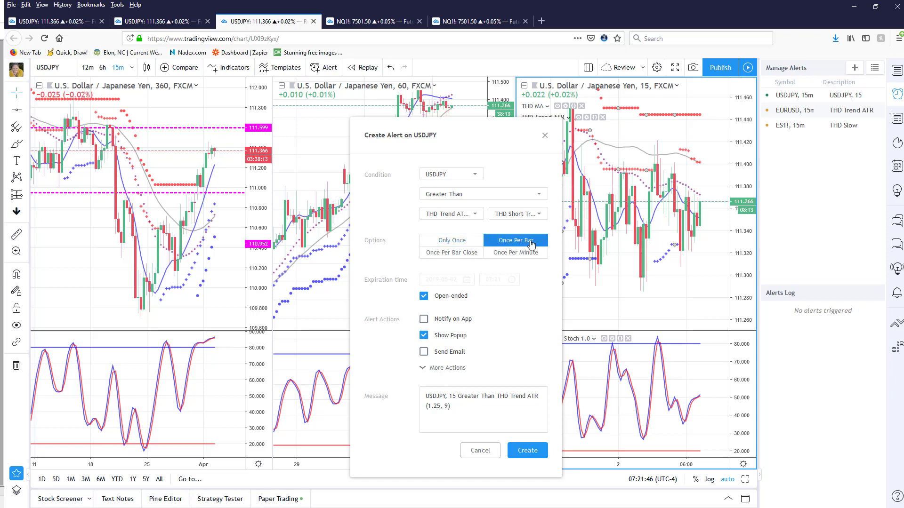
# Create the Greater Than THD Trend ATR alert, bringing the list to four alerts.
pyautogui.click(528, 450)
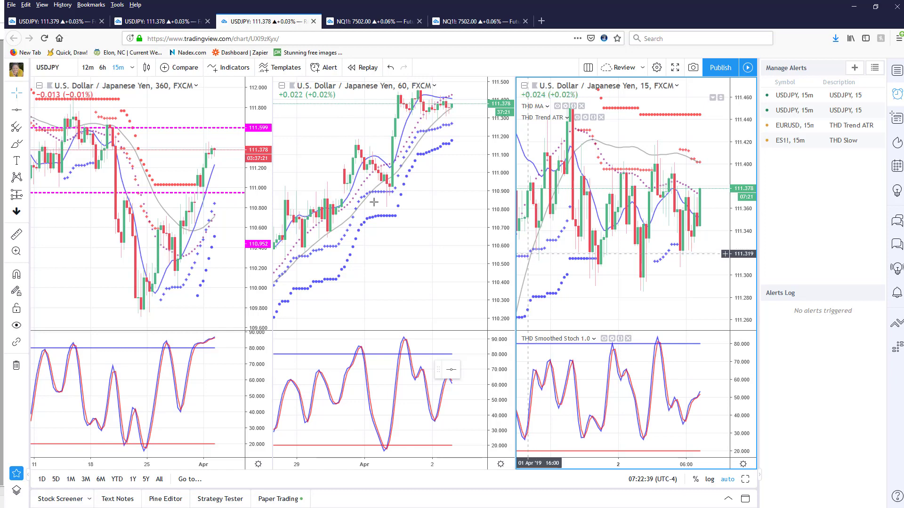
# Replay the 60m chart from 28 March, advance one bar, then autoplay at a faster speed.
pyautogui.click(304, 125)
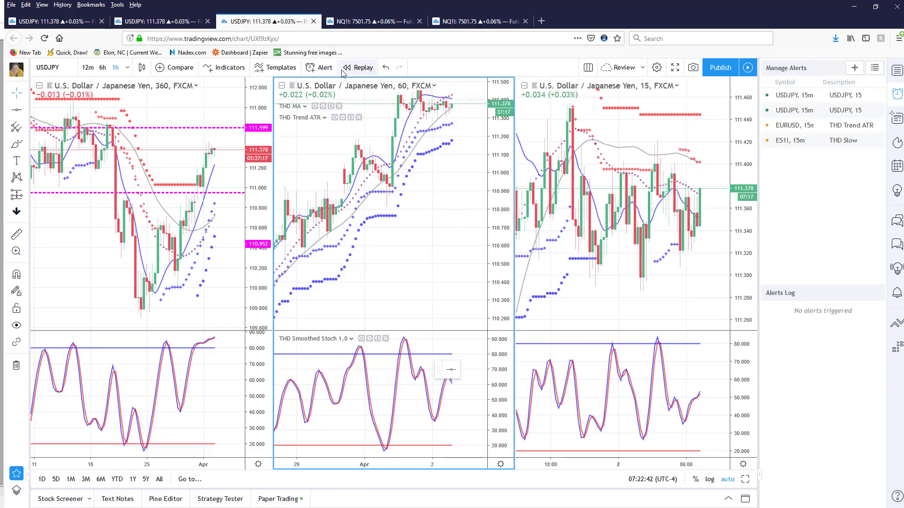
pyautogui.click(360, 71)
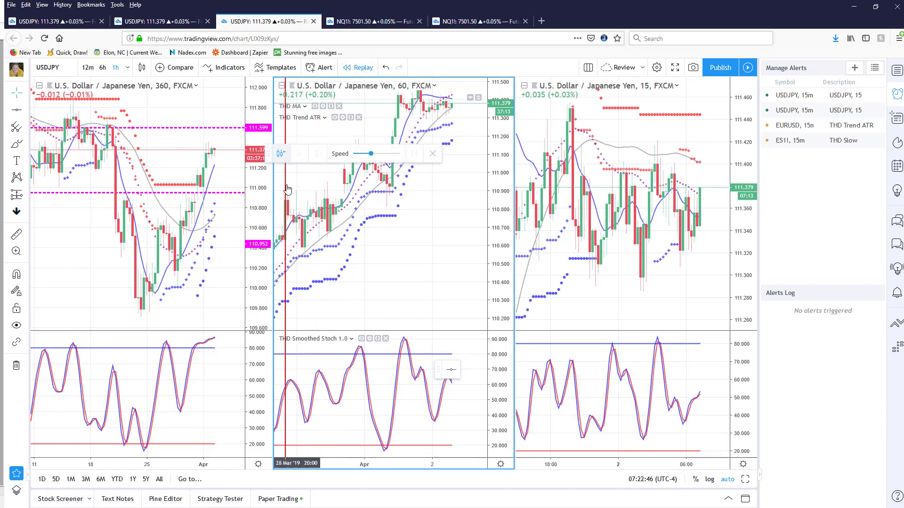
pyautogui.click(286, 189)
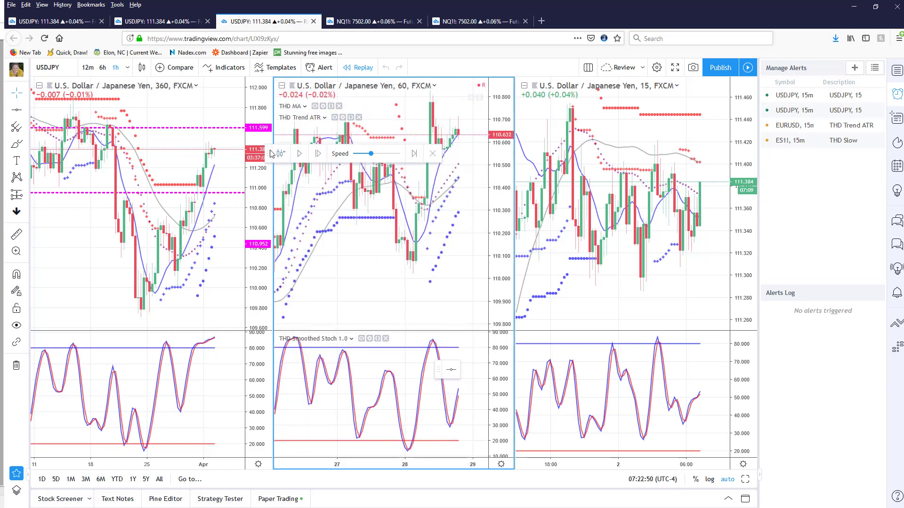
pyautogui.hotkey('shift', 'Right')
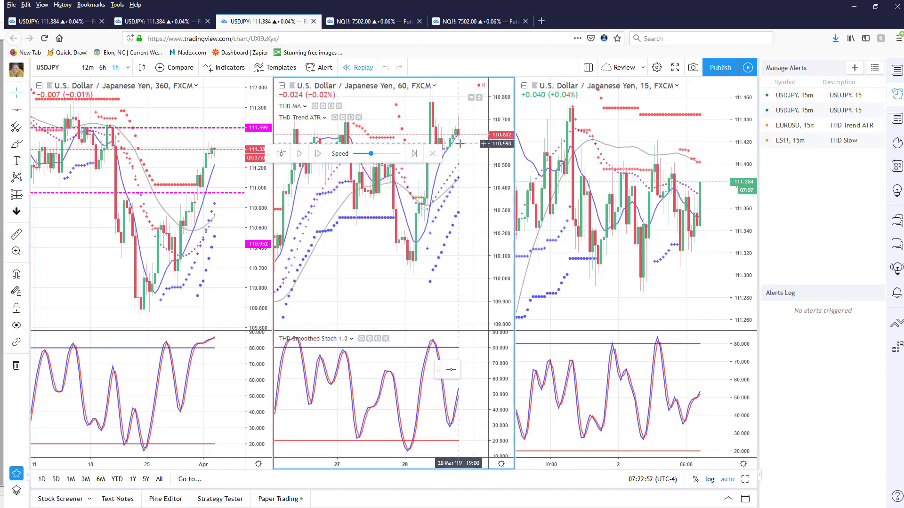
pyautogui.click(300, 154)
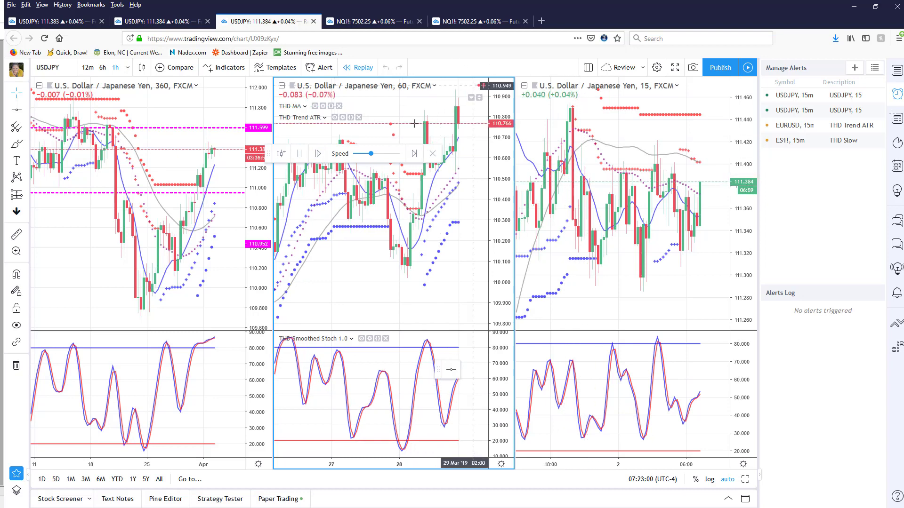
pyautogui.moveTo(371, 154)
pyautogui.mouseDown()
pyautogui.moveTo(390, 153)
pyautogui.moveTo(361, 154)
pyautogui.mouseUp()
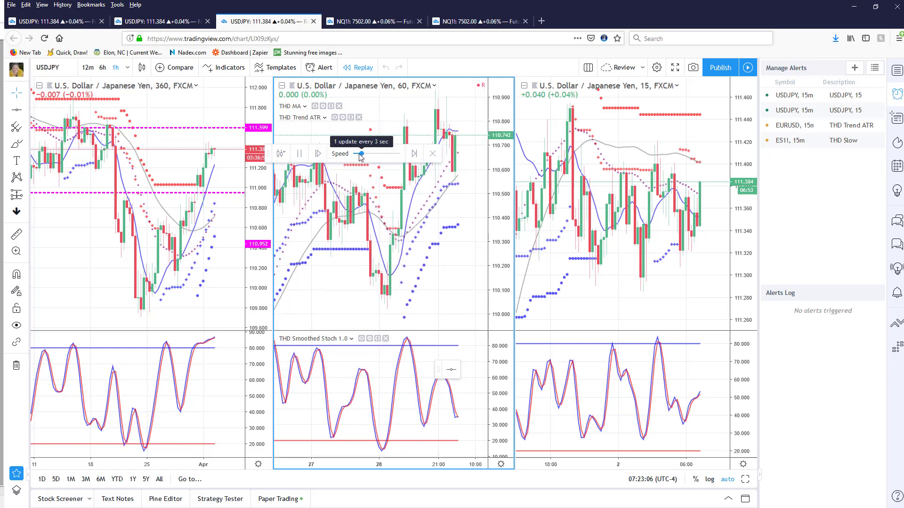